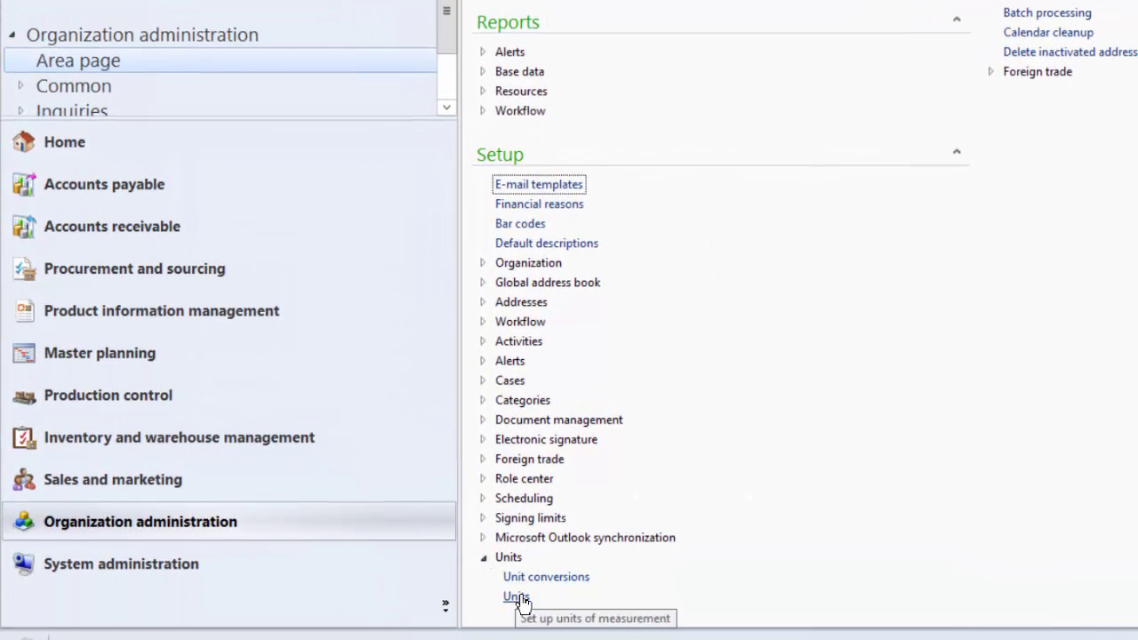
- Expand the Units setup group in Organization administration to reach the Units form
left_click(518, 597)
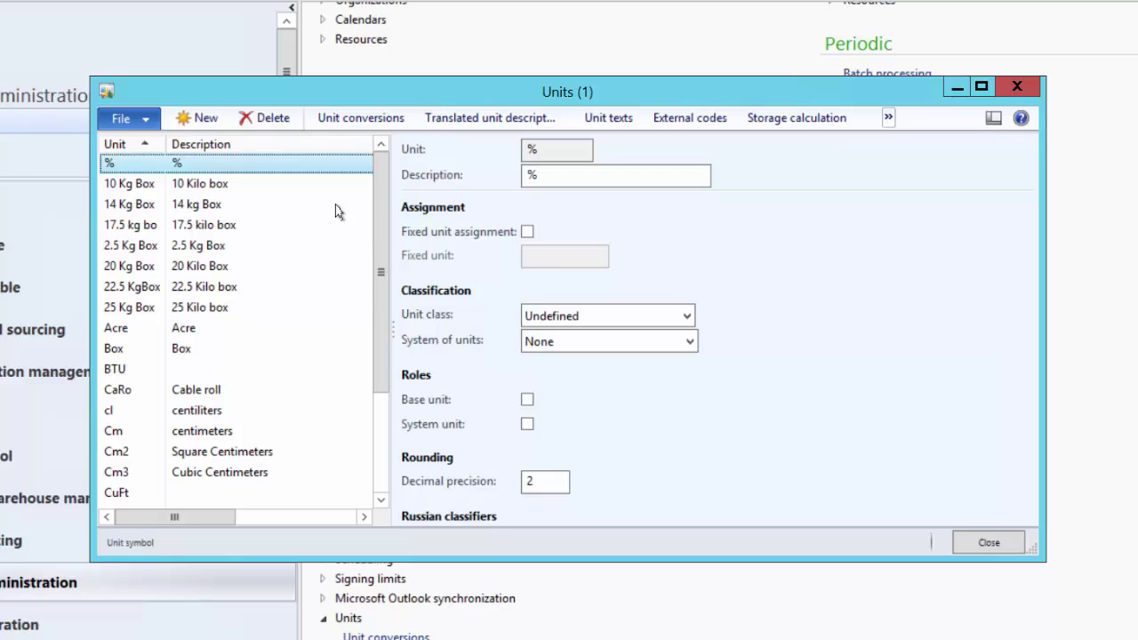
- Create unit '2.5 Kg box' described '2.5 Kg of Box', Quantity class, system of units None
left_click(199, 118)
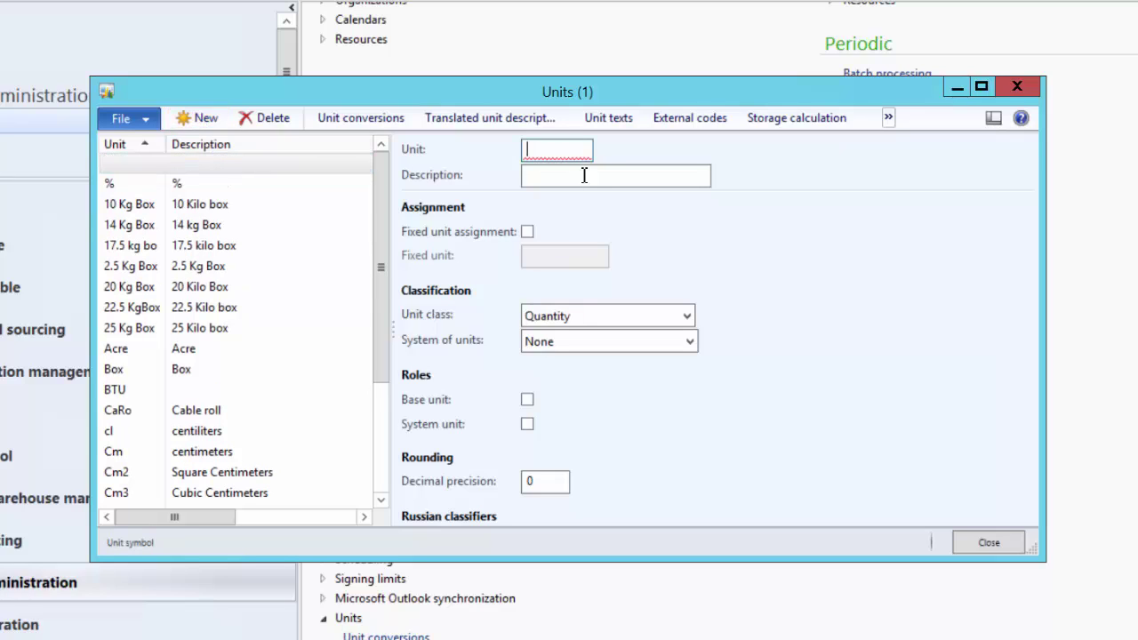
type("2.5 Kg box")
left_click(602, 185)
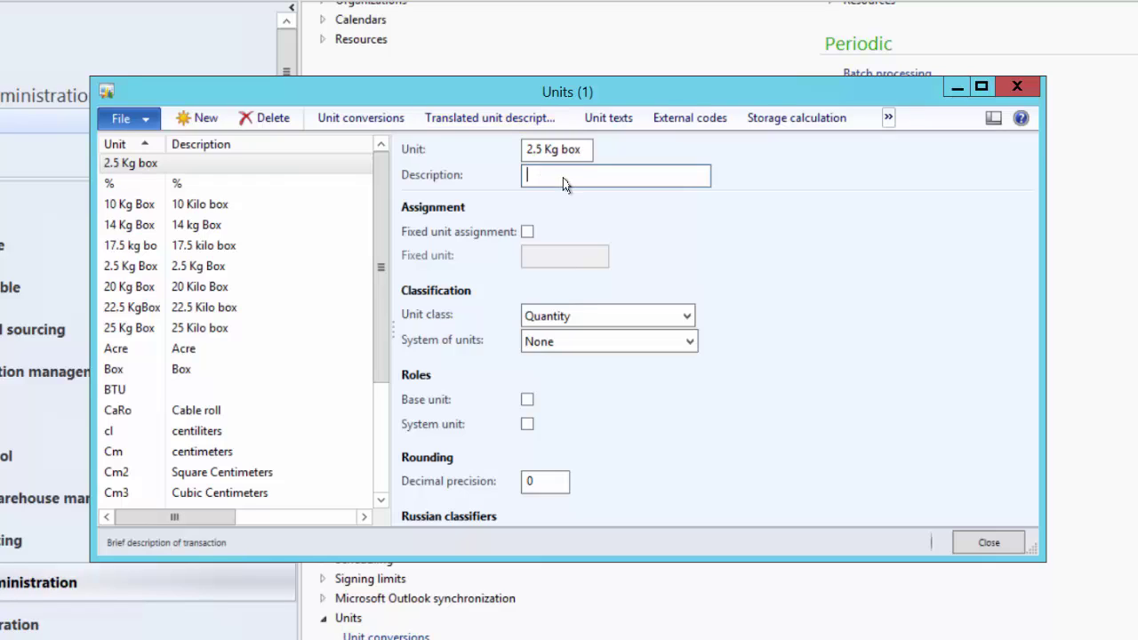
type("Kg of Box")
left_click(687, 319)
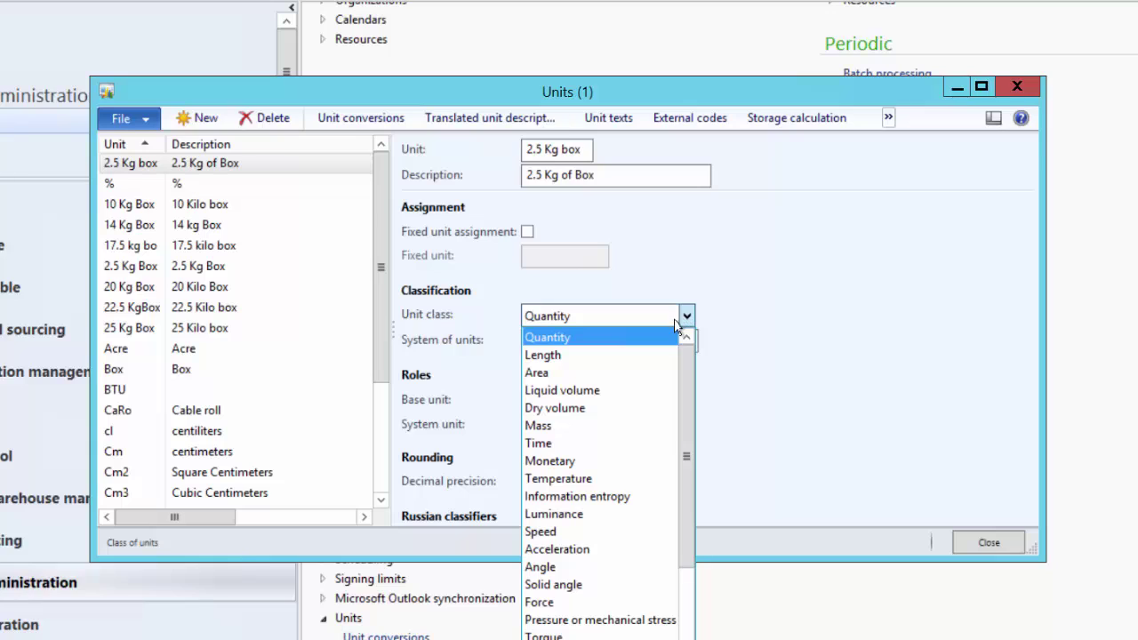
left_click(586, 339)
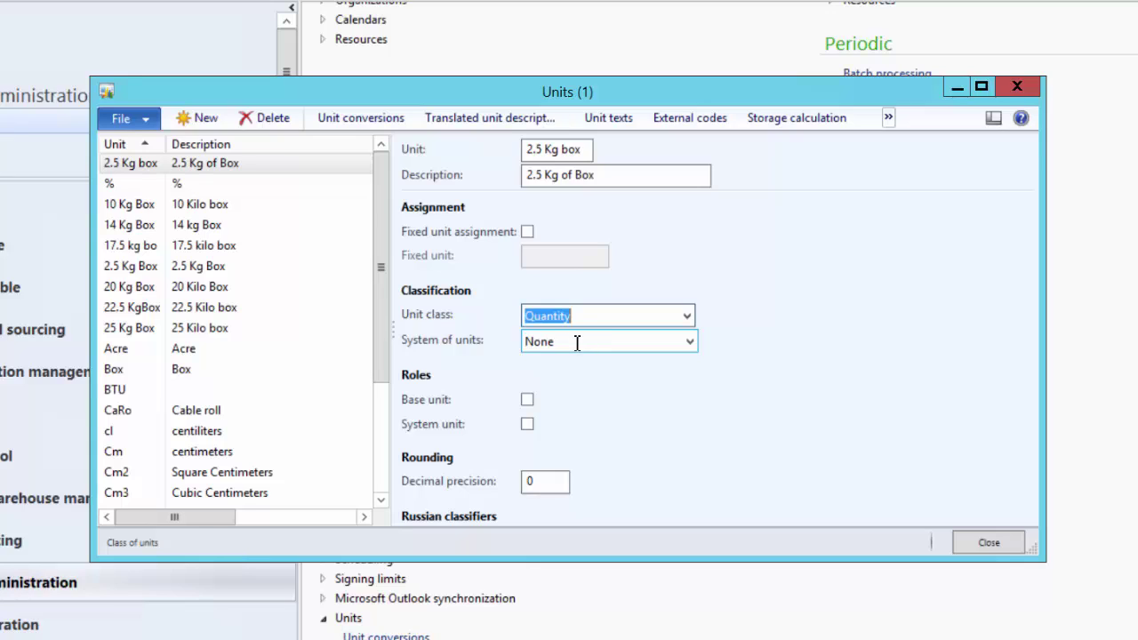
left_click(578, 342)
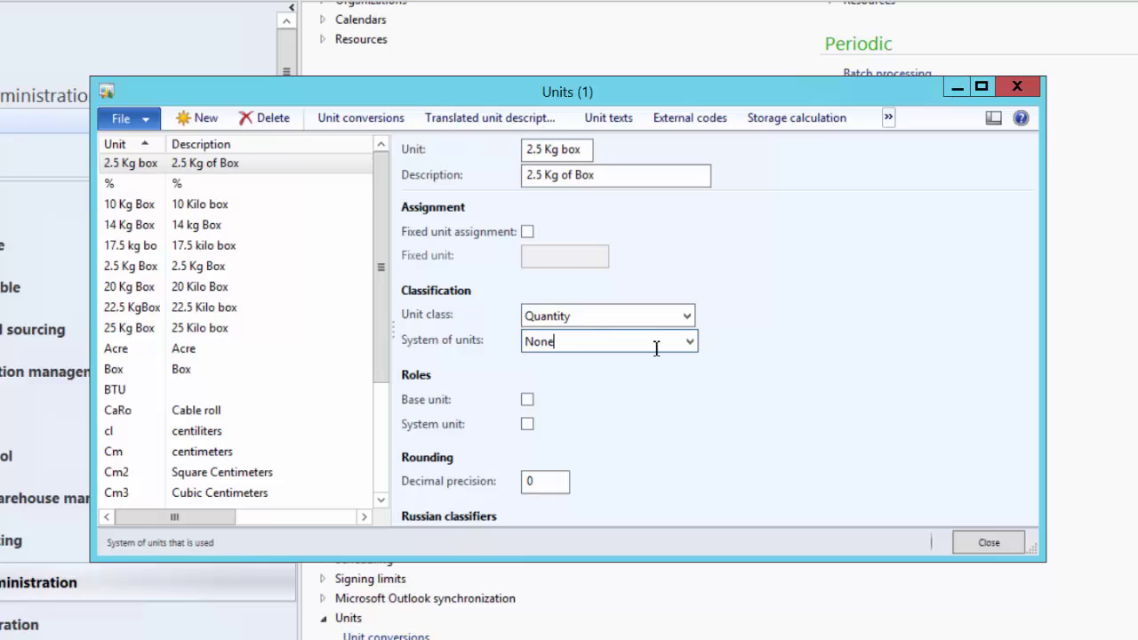
left_click(690, 343)
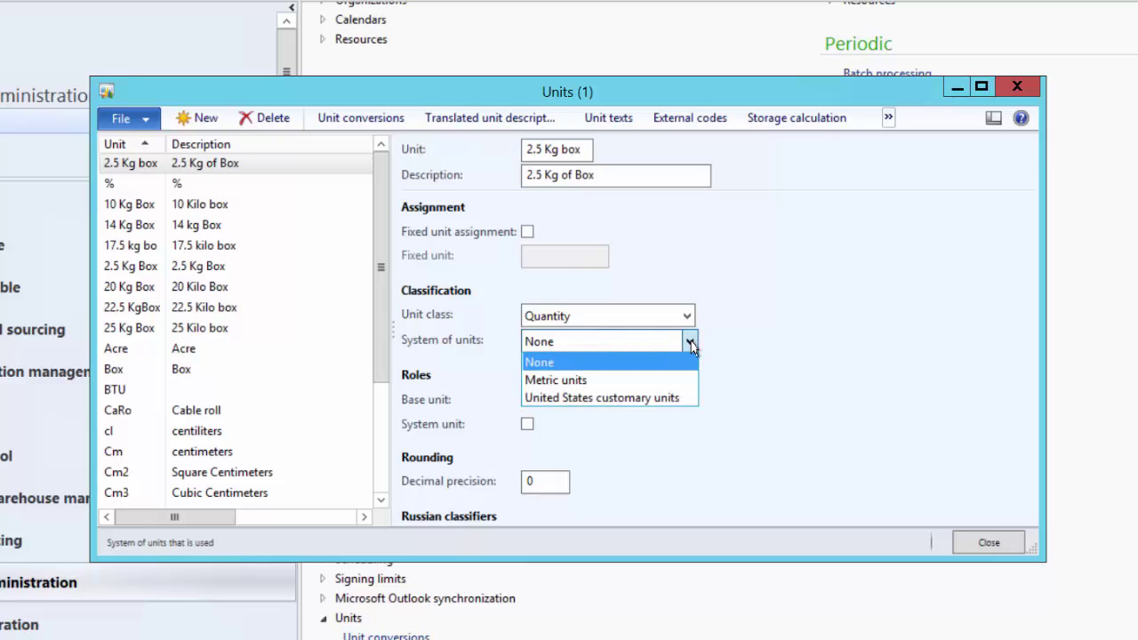
left_click(537, 363)
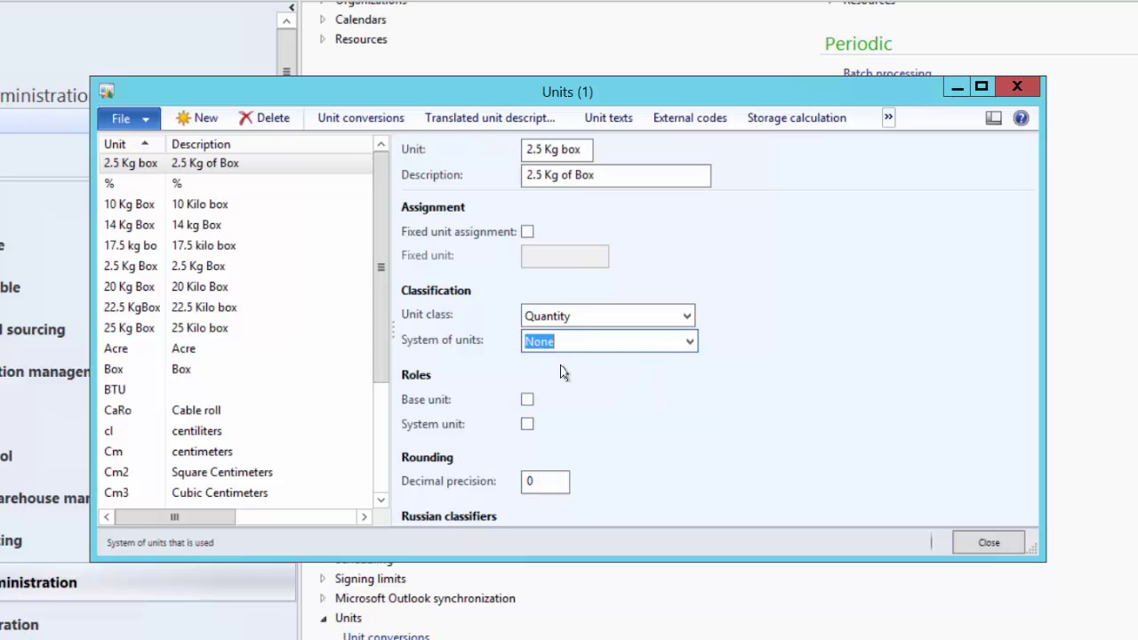
left_click(527, 401)
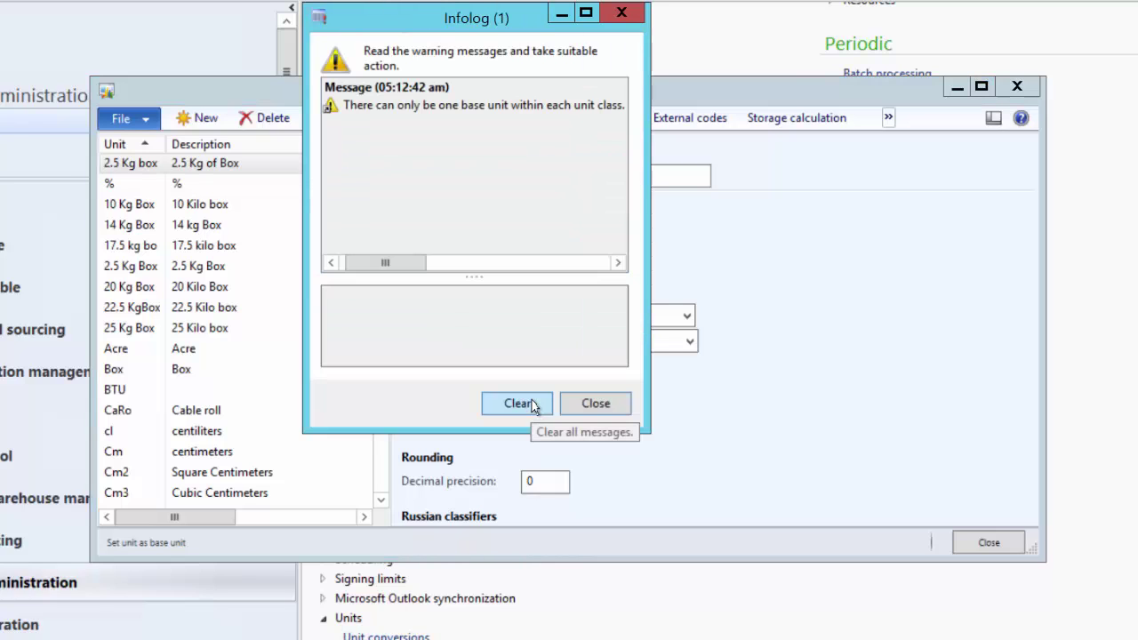
left_click(502, 106)
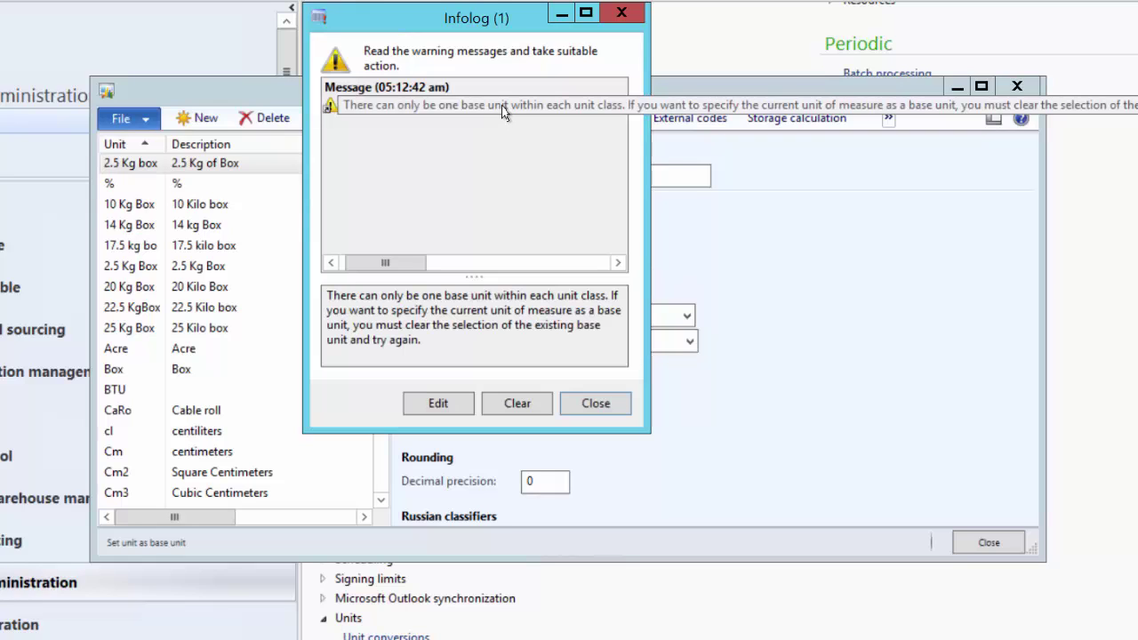
left_click(595, 402)
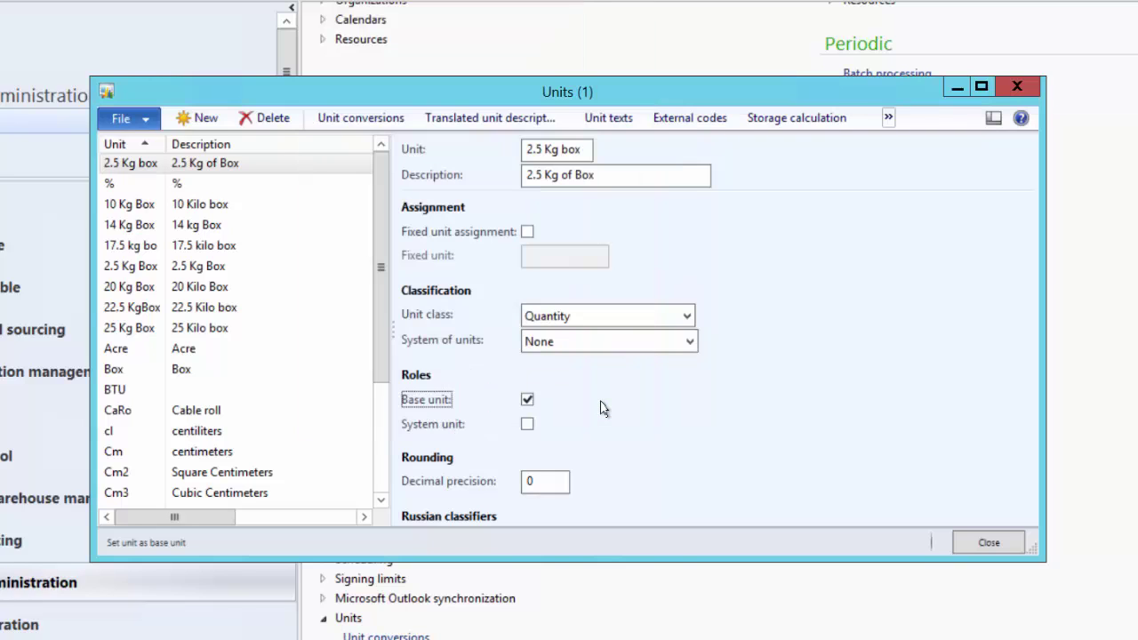
left_click(527, 401)
left_click(527, 425)
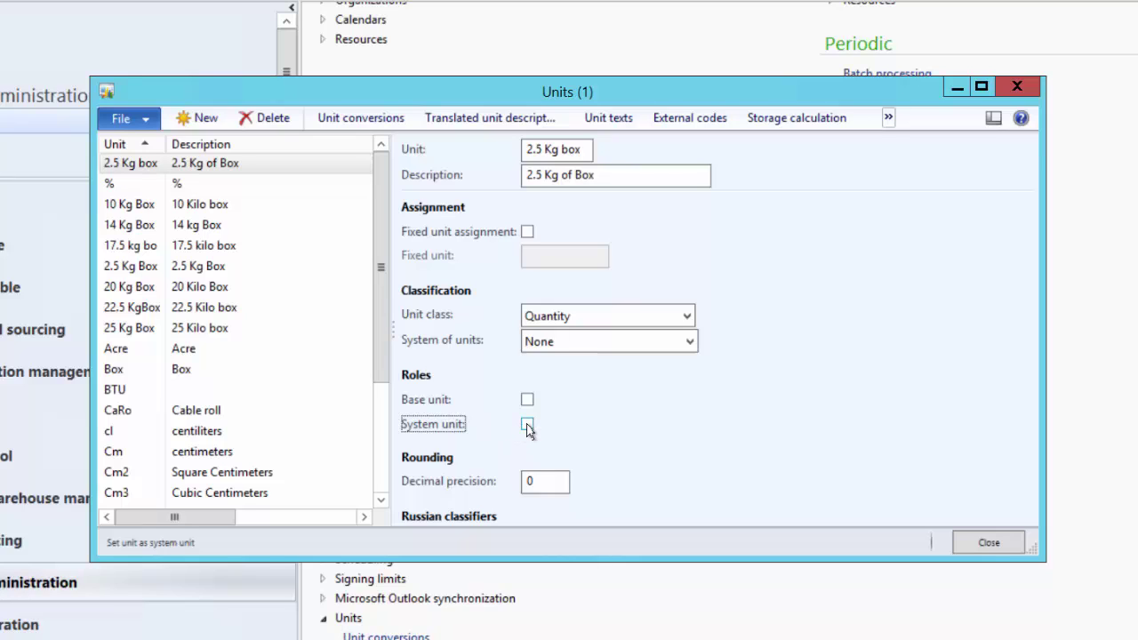
left_click(527, 427)
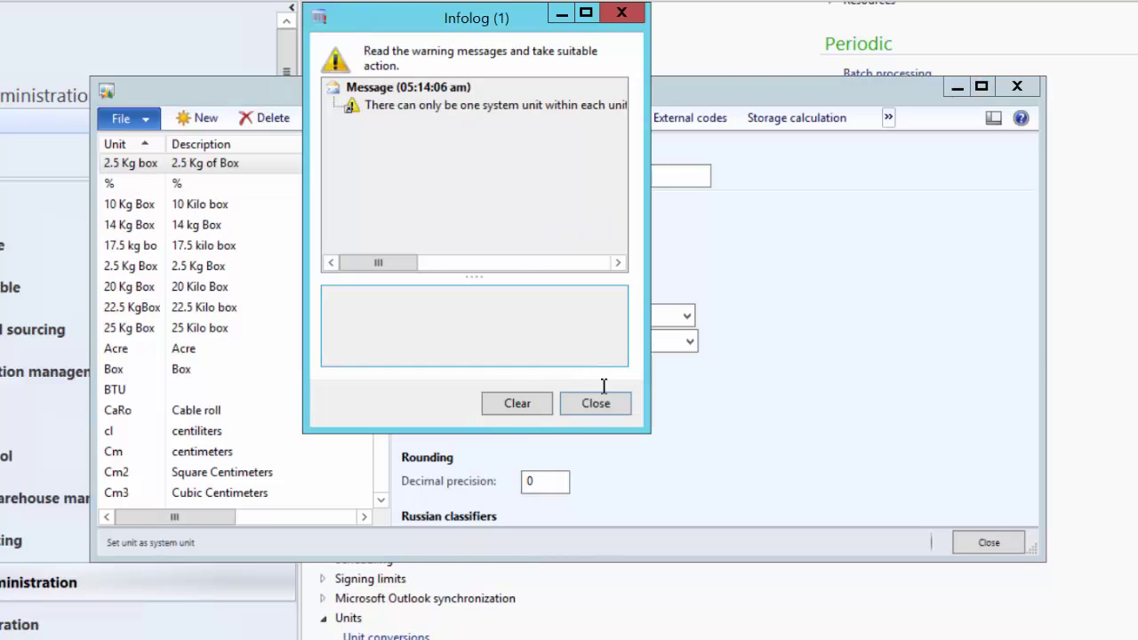
left_click(597, 404)
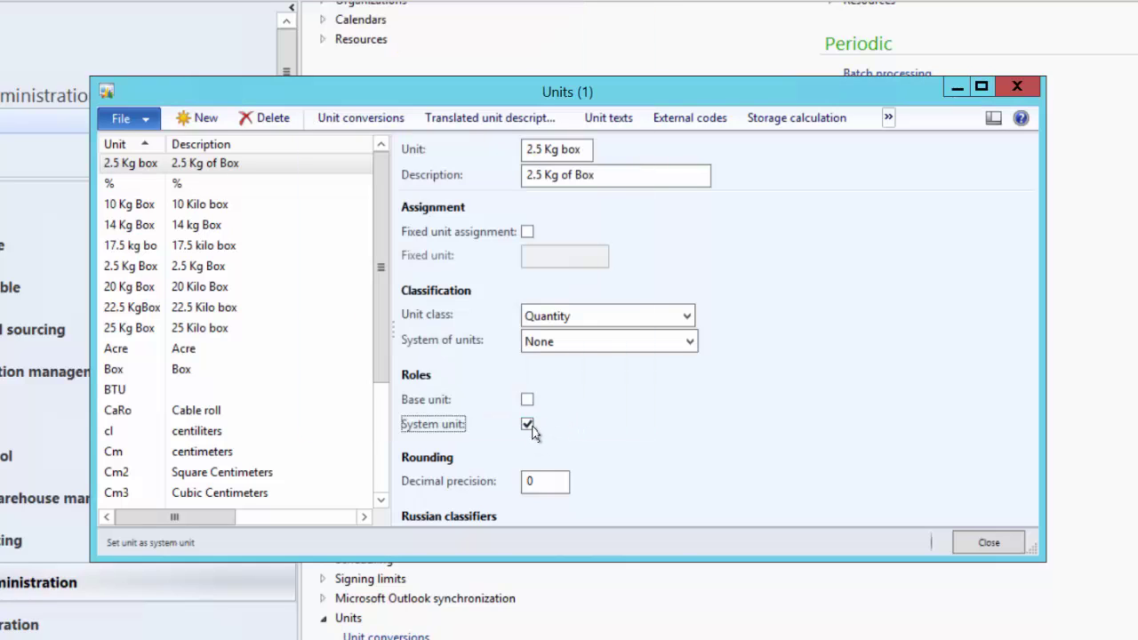
left_click(528, 427)
- Edit the decimal precision and system of units fields, bringing up the existing 2.5 Kg Box record
left_click(551, 483)
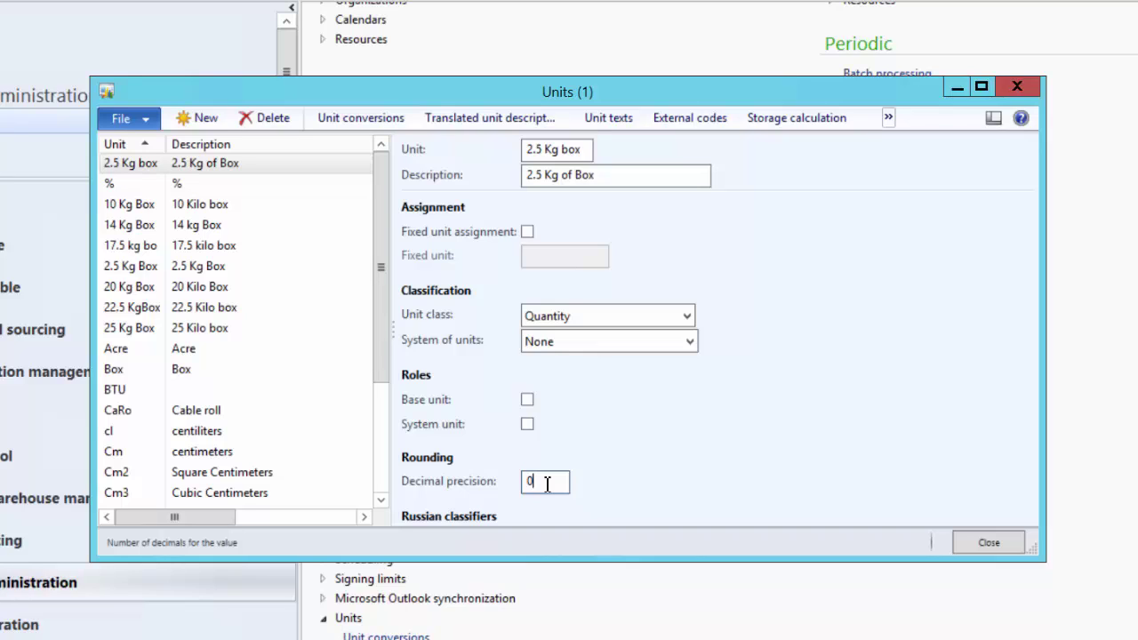
left_click(584, 343)
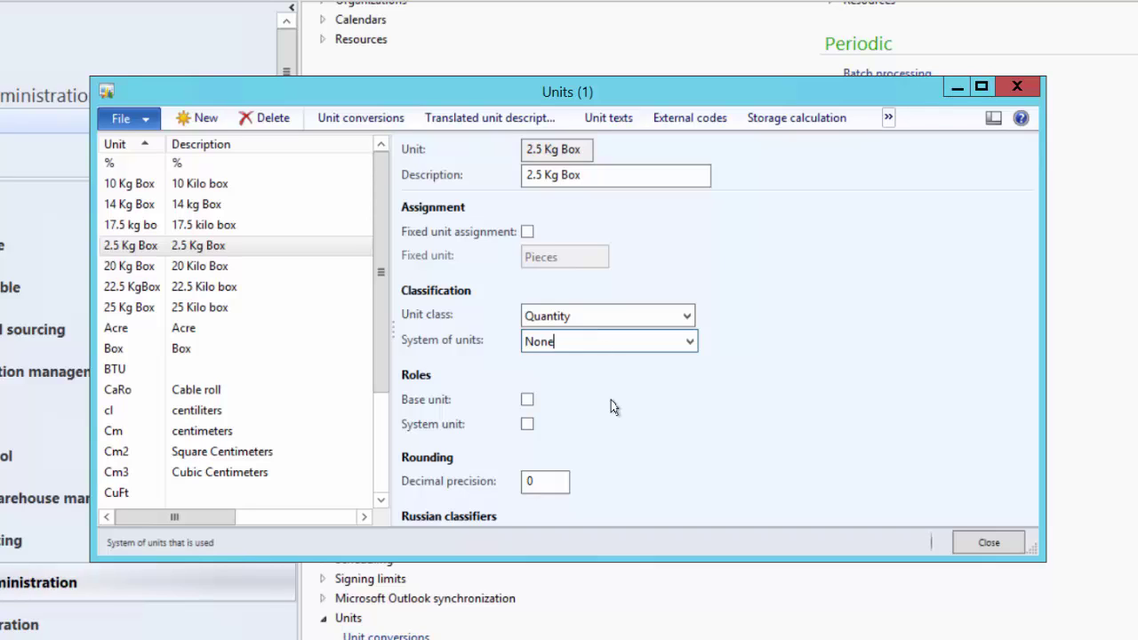
key("shift+Home")
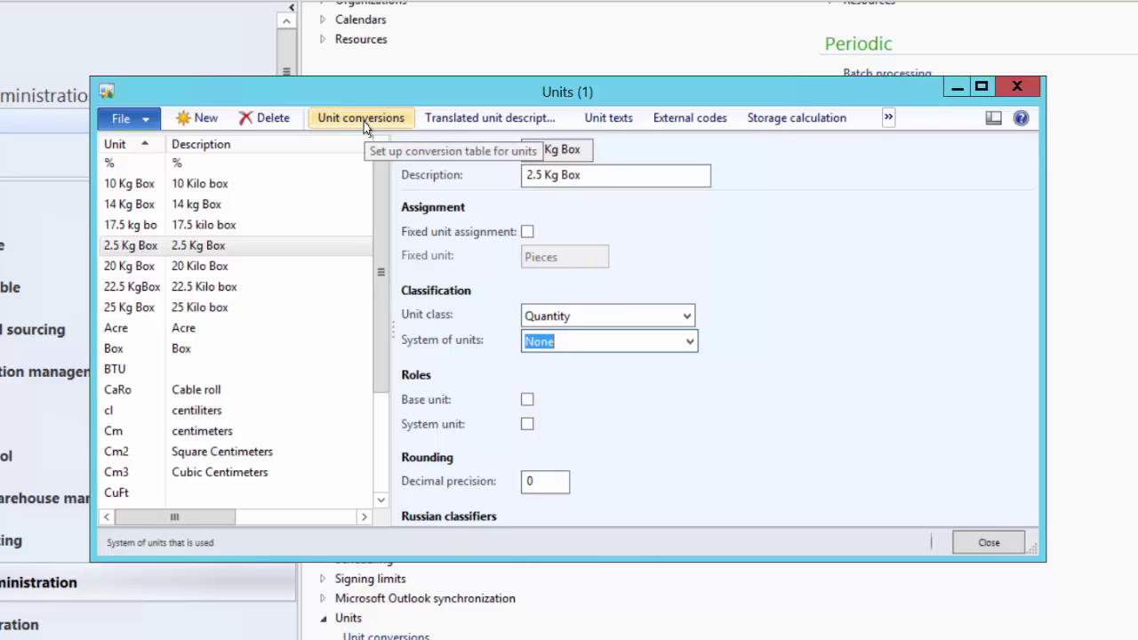
- Open unit conversions for 2.5 Kg Box, adding and then deleting a standard conversion row
left_click(215, 248)
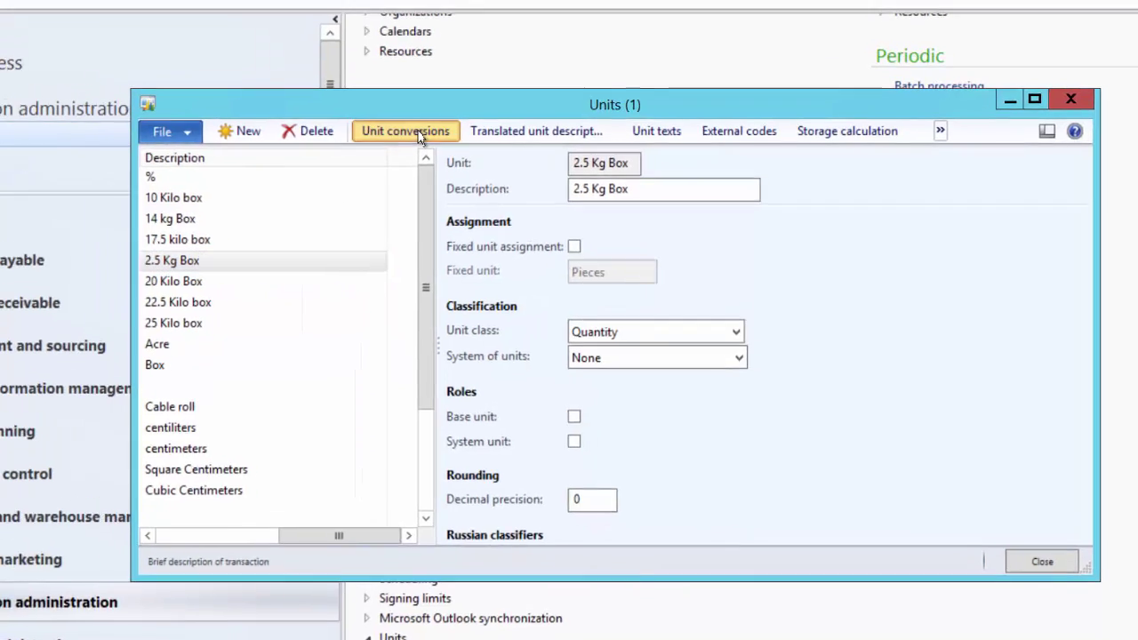
left_click(373, 124)
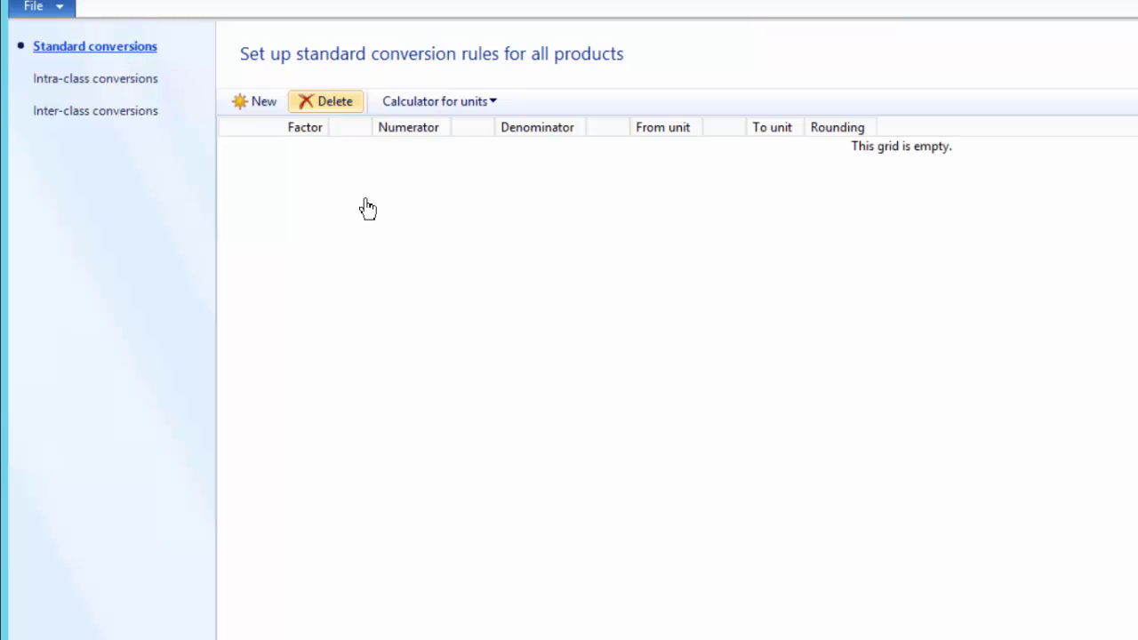
left_click(260, 102)
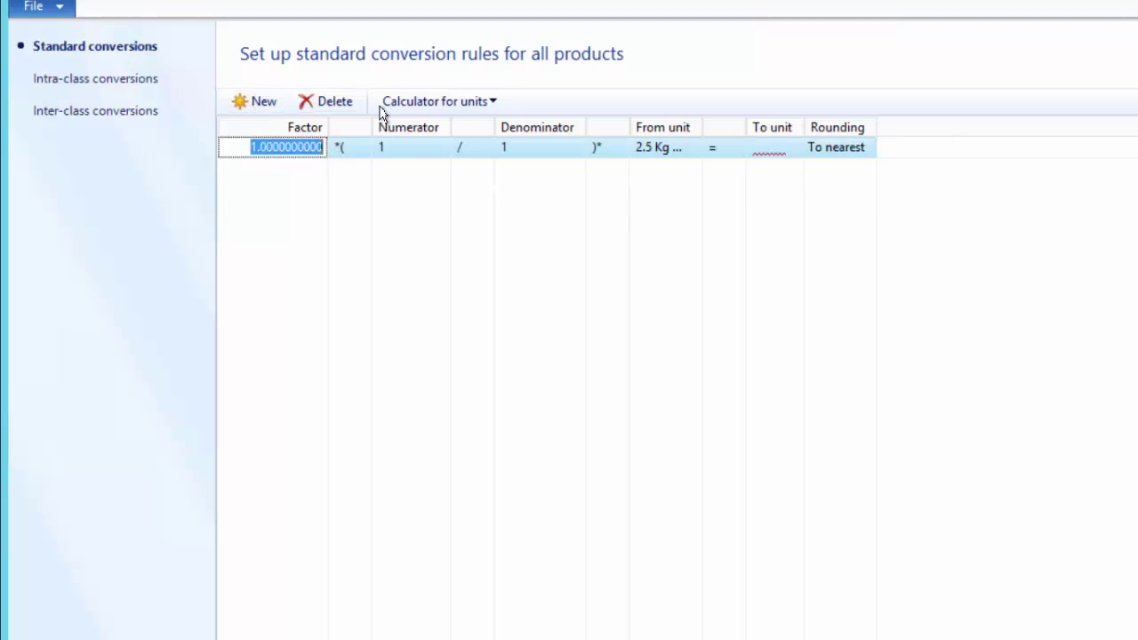
left_click(334, 104)
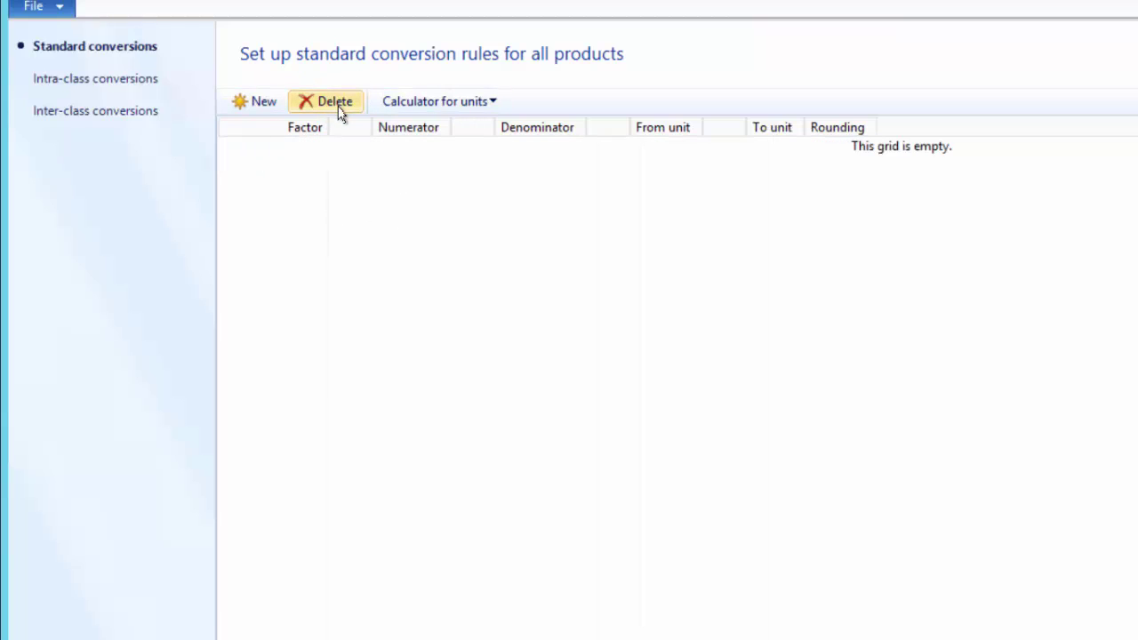
- Add an inter-class conversion for product 1001 with factor 2.5, numerator and denominator 1
left_click(103, 114)
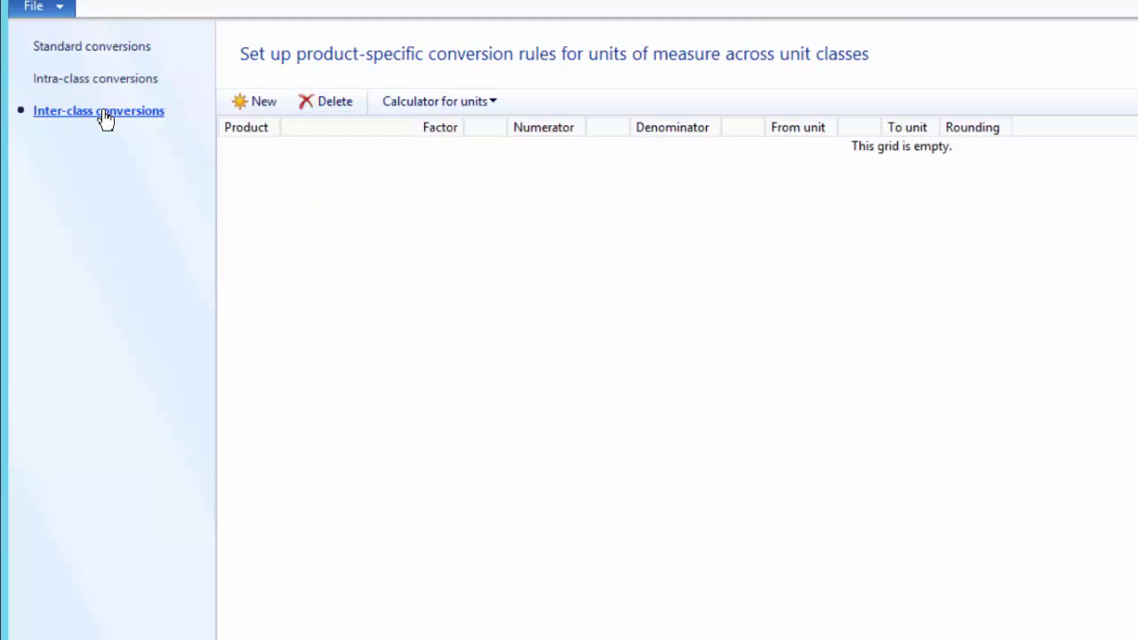
left_click(262, 104)
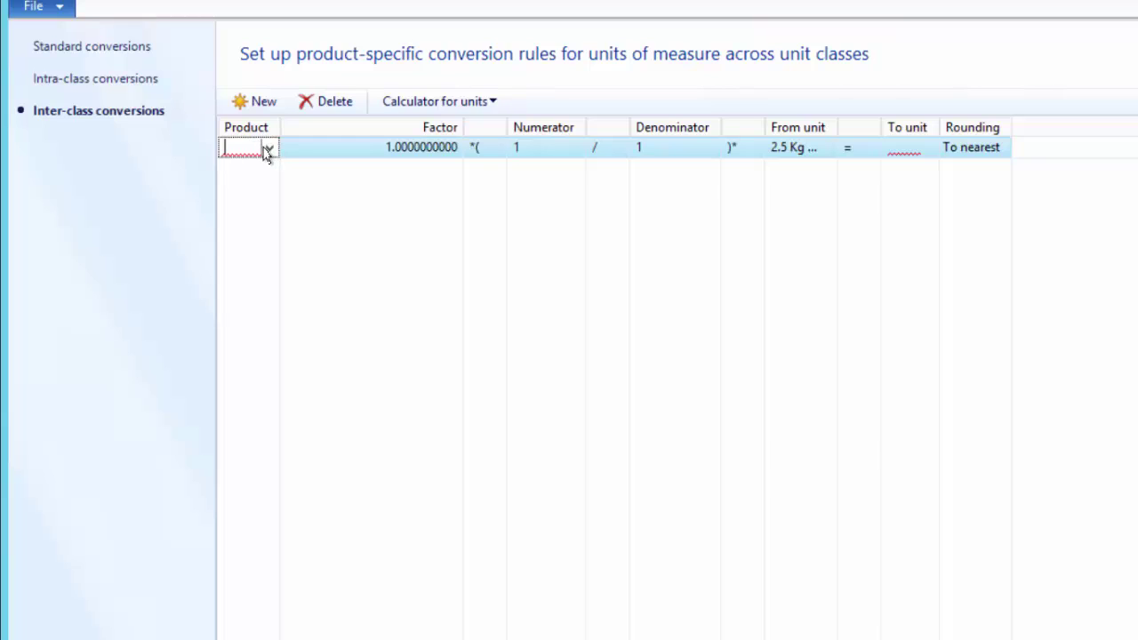
type("1001")
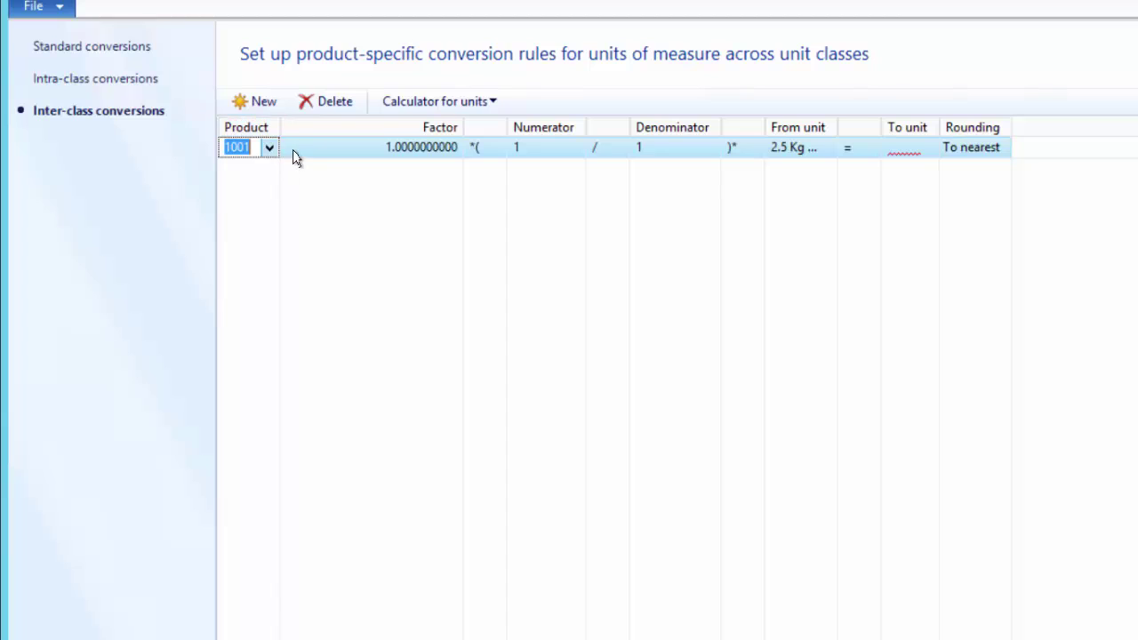
left_click(336, 147)
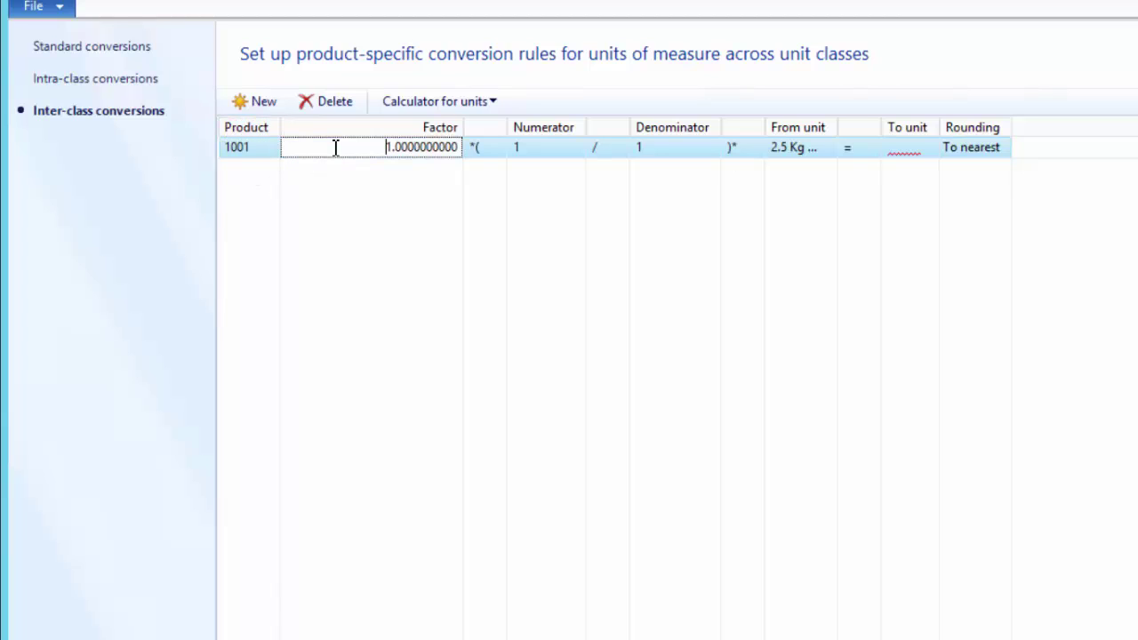
key("shift+End")
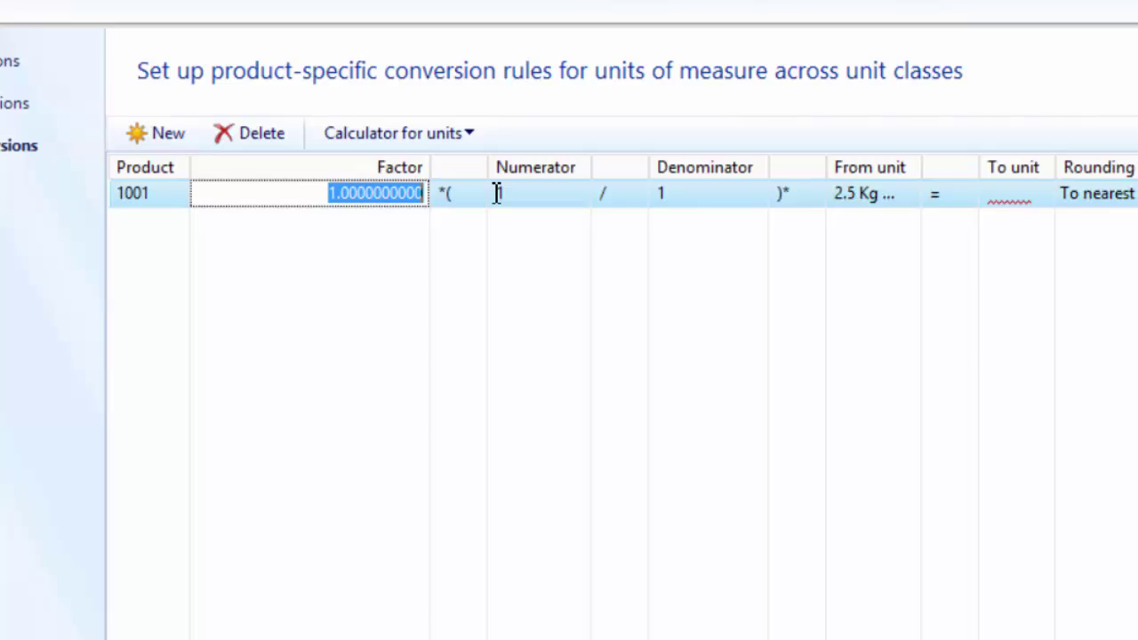
type("2.5")
key("Tab")
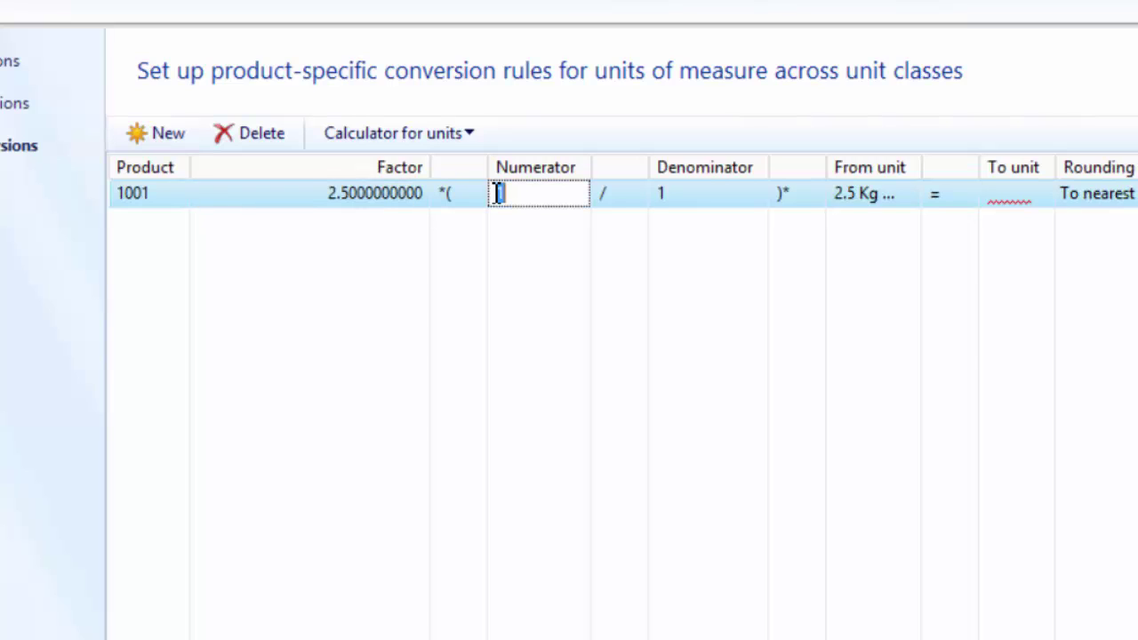
key("Tab")
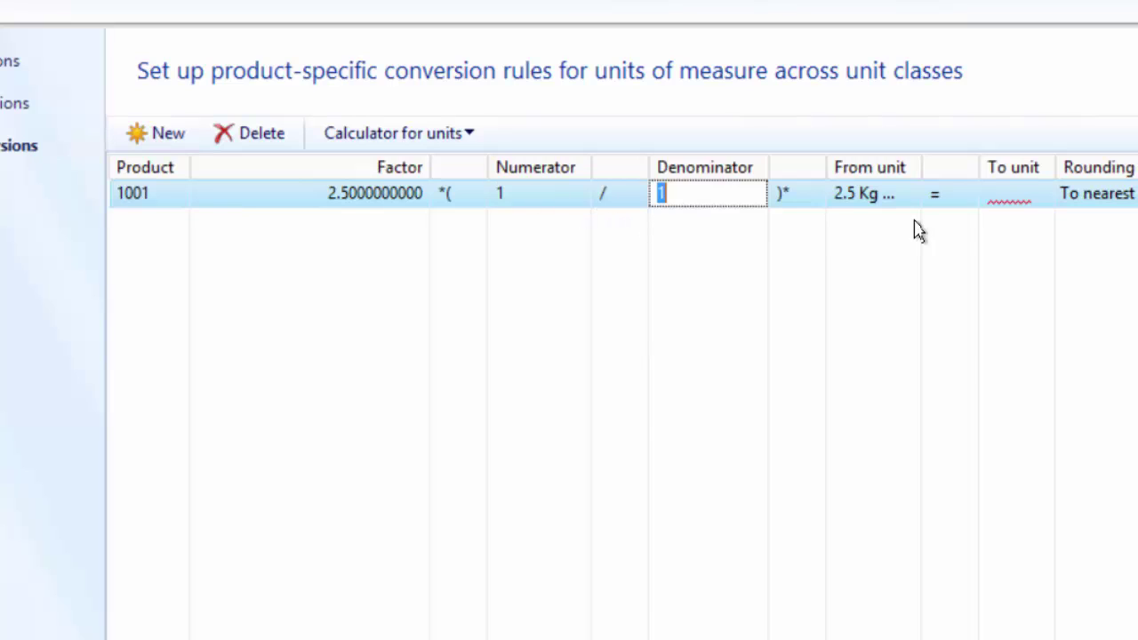
- Set the To unit to Kg and check the result reads 1 2.5 Kg Box = 2.5 Kg
left_click(1039, 194)
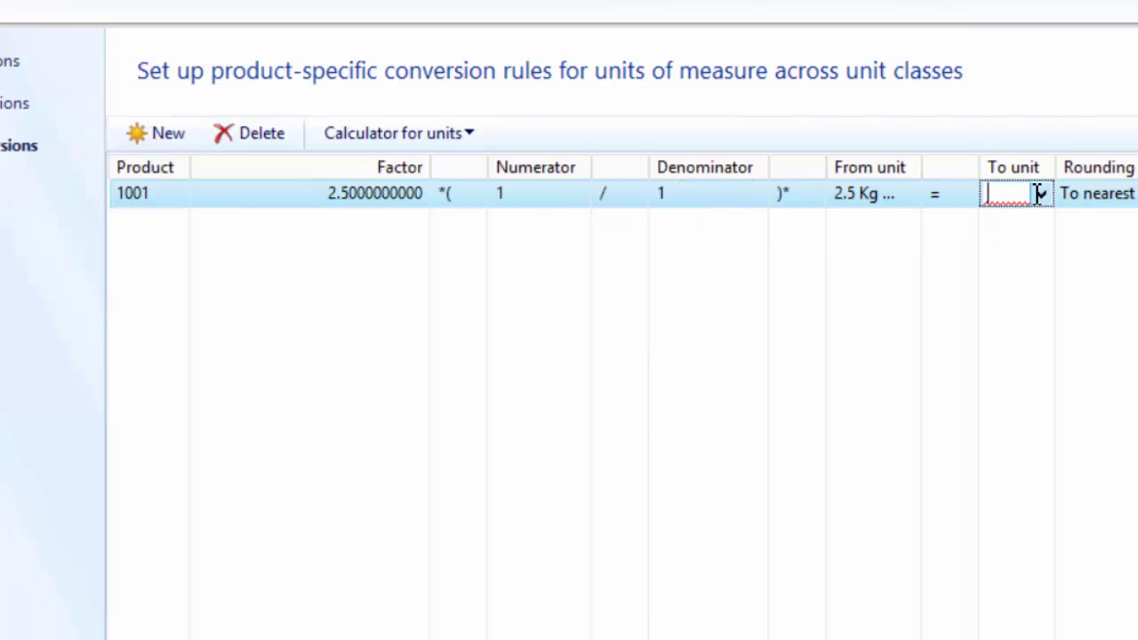
type("K")
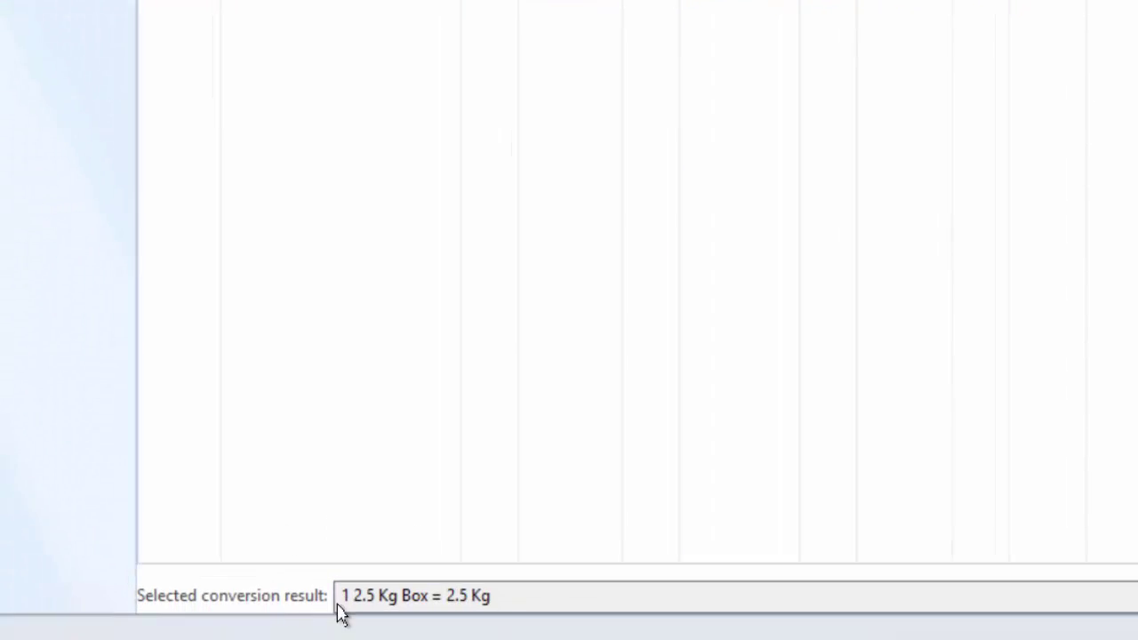
left_click(344, 595)
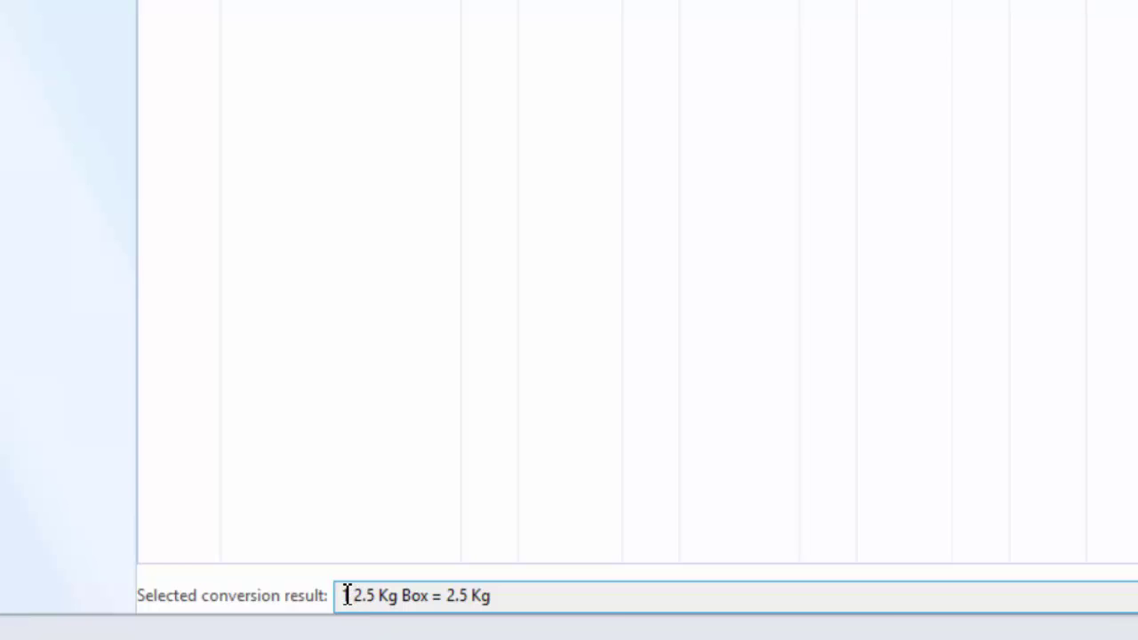
left_click(539, 591, "shift")
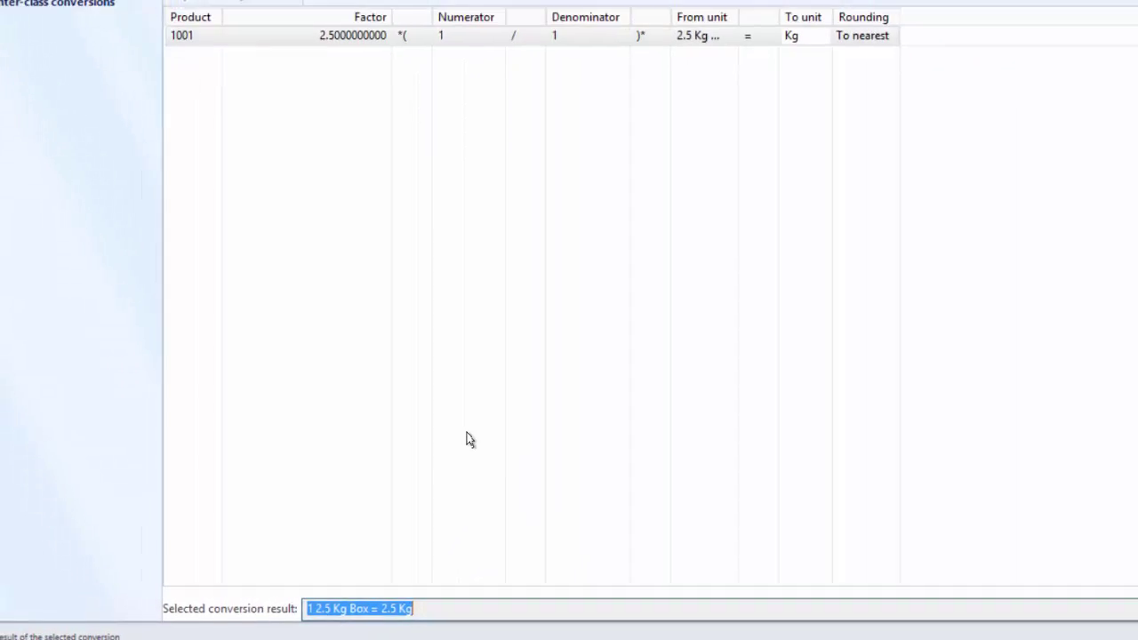
key("Tab")
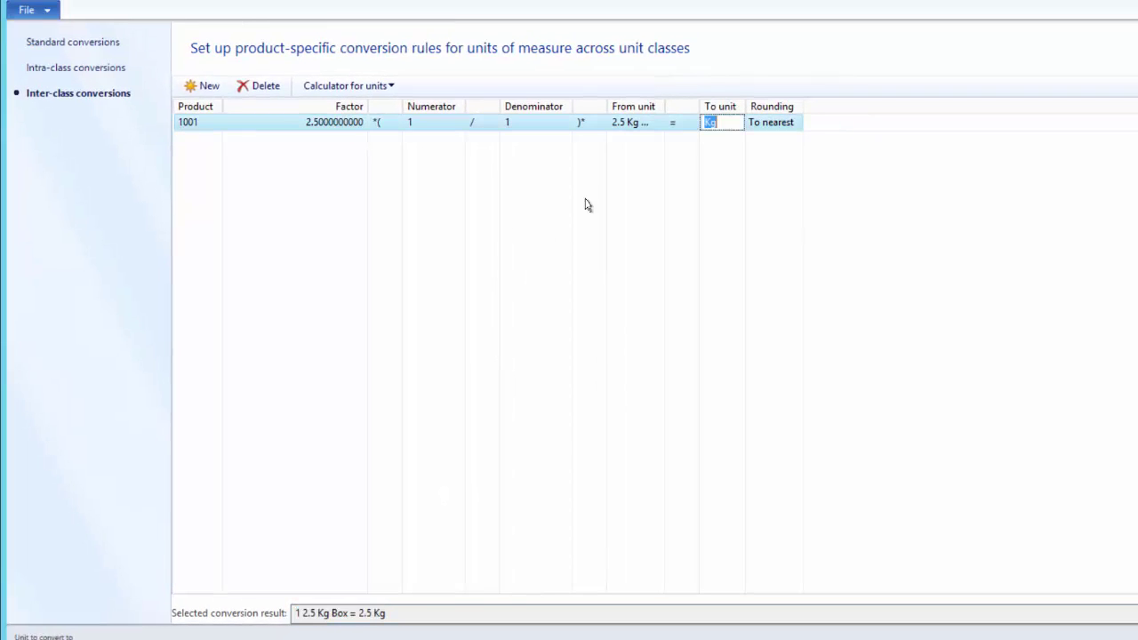
left_click(391, 86)
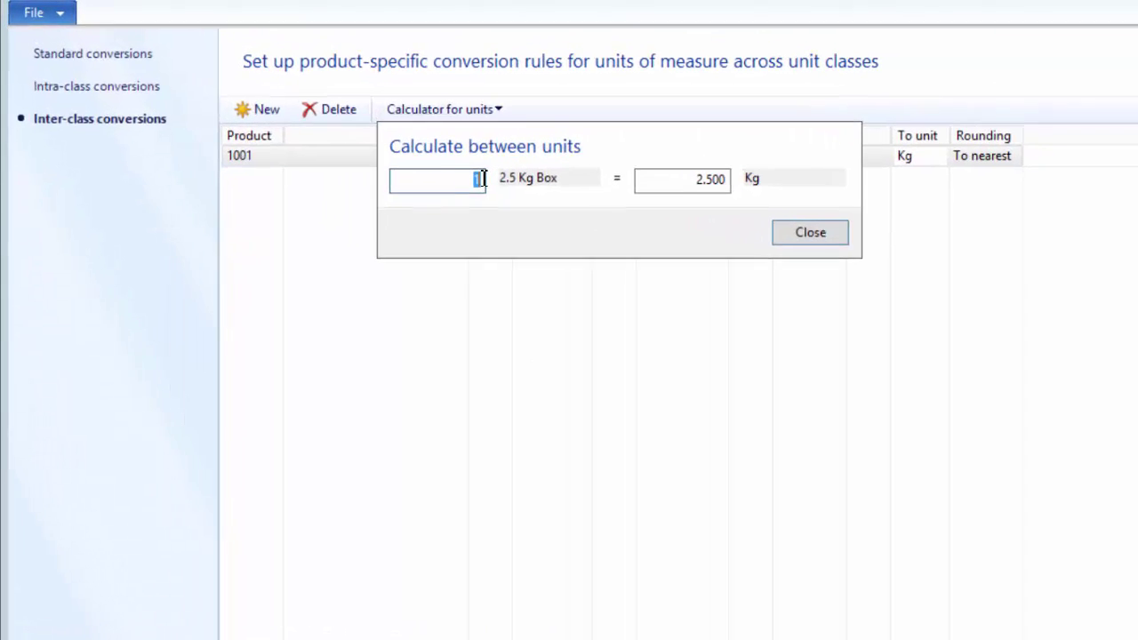
type("2")
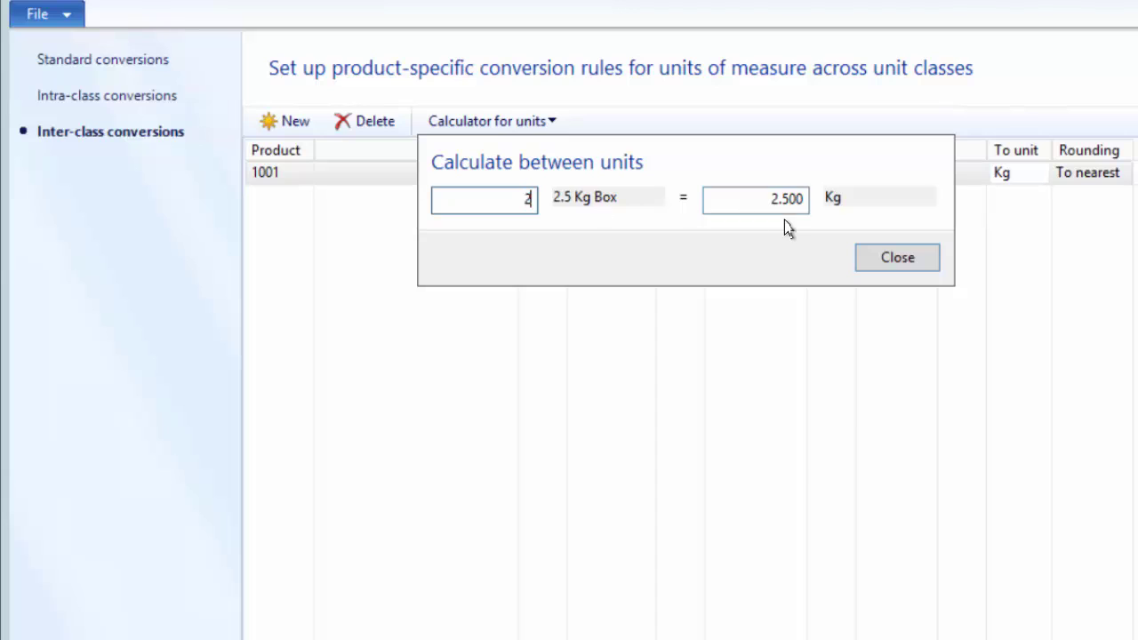
left_click(758, 199)
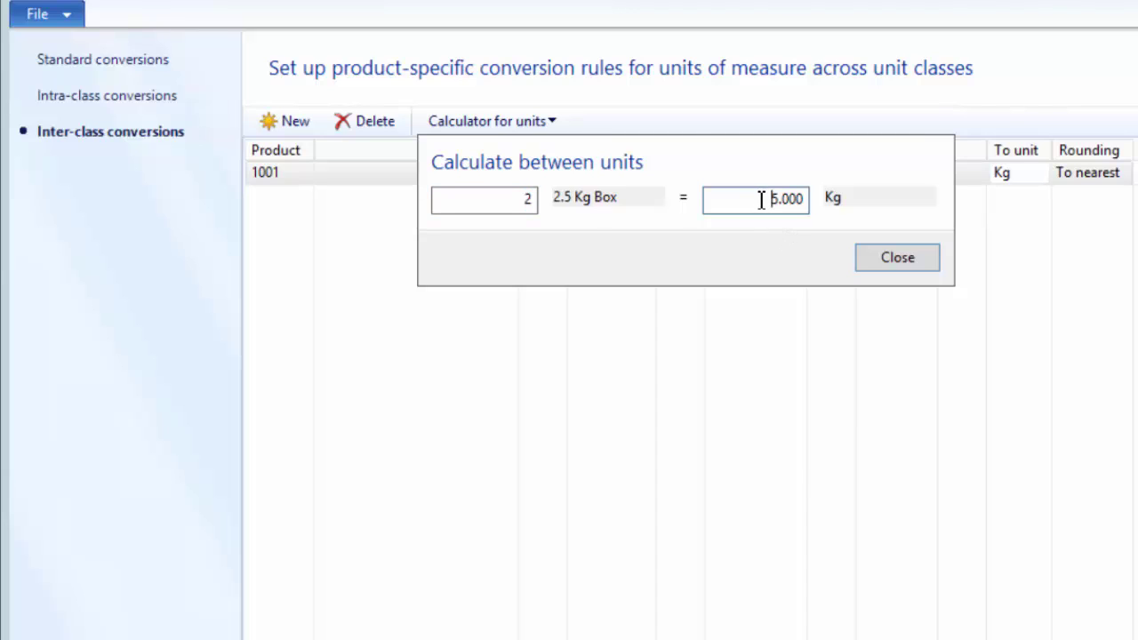
left_click(521, 197)
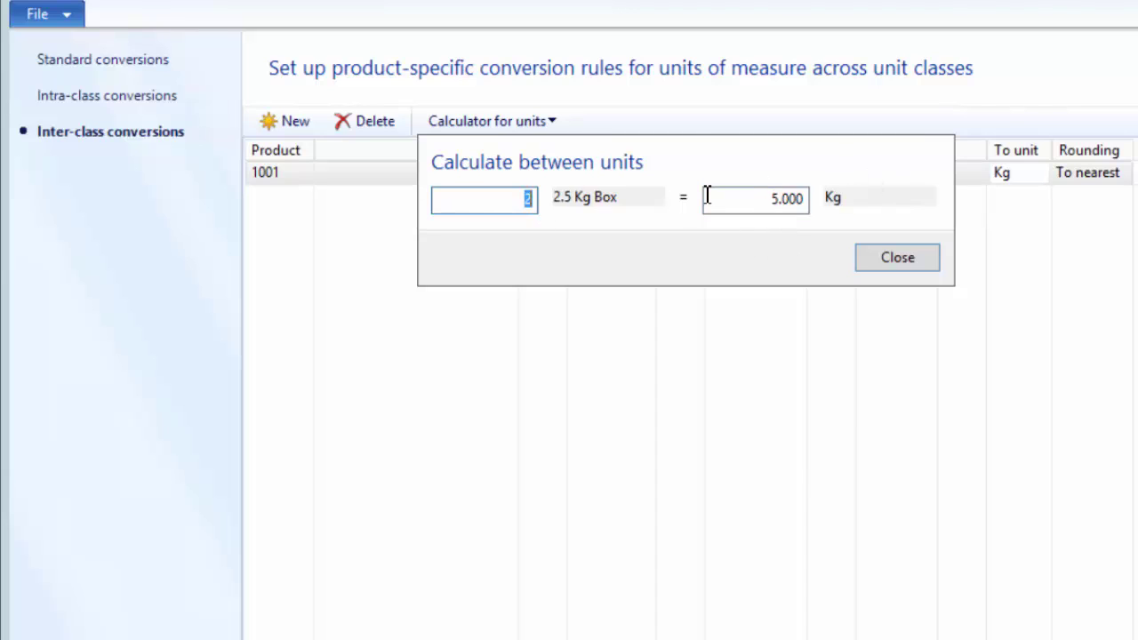
type("4")
left_click(743, 203)
left_click(899, 258)
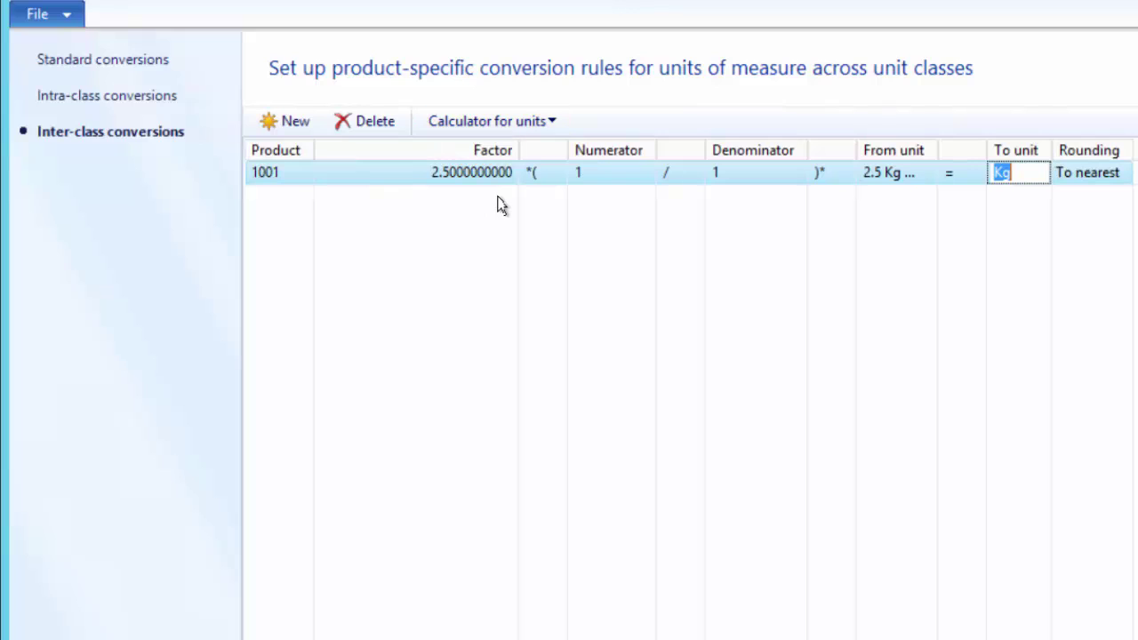
- Change the factor to 10 and denominator to 4, giving 1 2.5 Kg Box = 10 (1/4) Kg
left_click(427, 172)
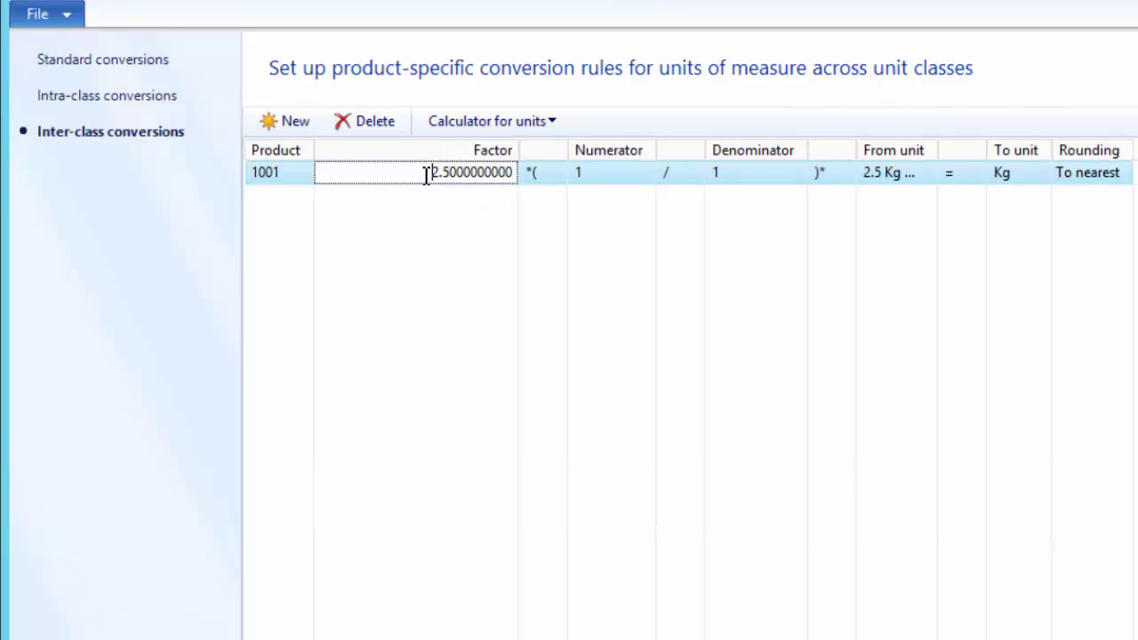
type("10")
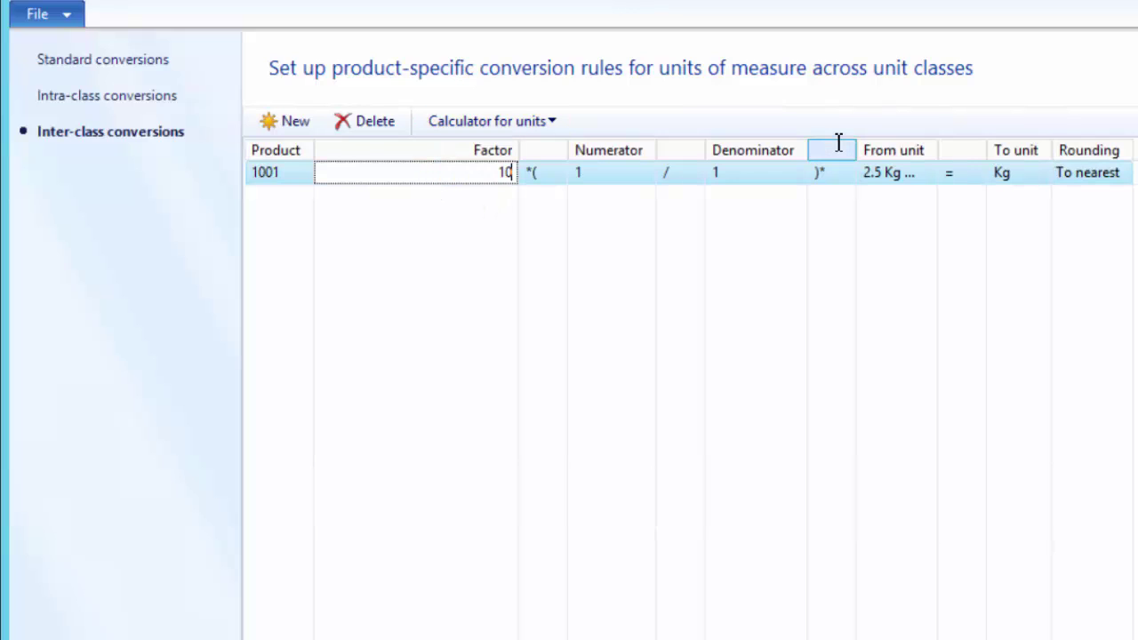
key("Tab")
key("Tab")
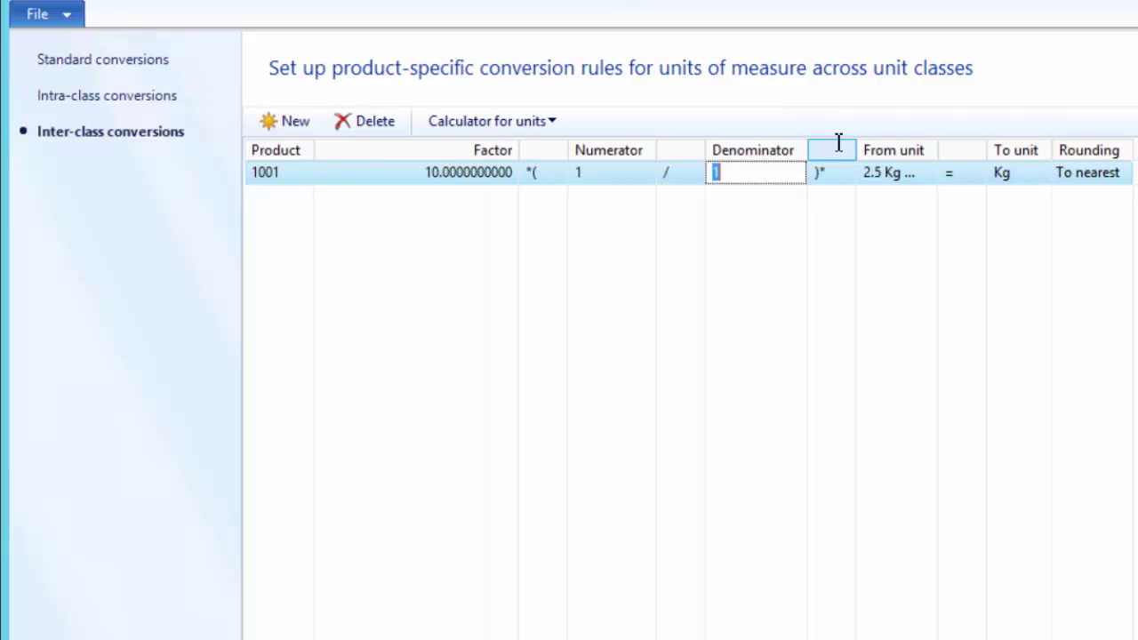
type("4")
left_click(686, 427)
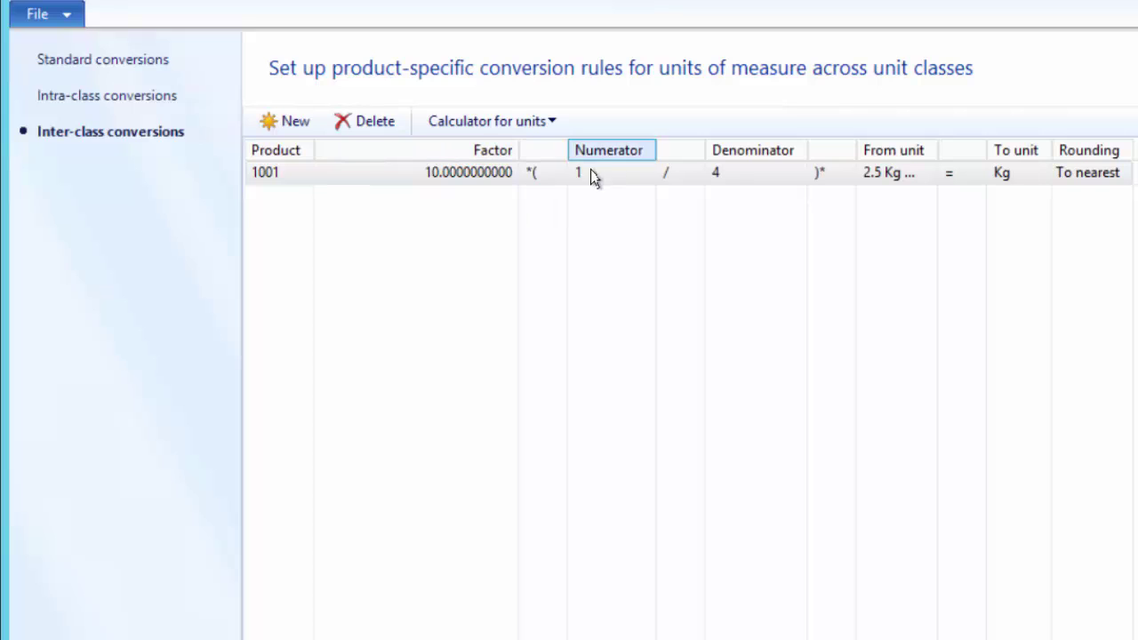
triple_click(493, 639)
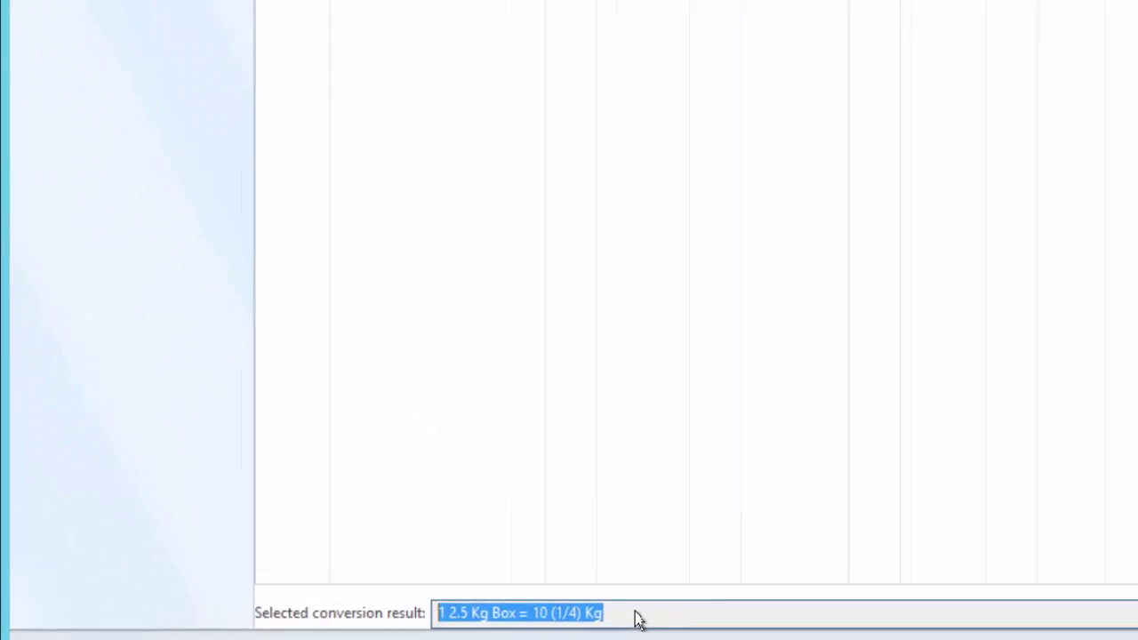
left_click(449, 614)
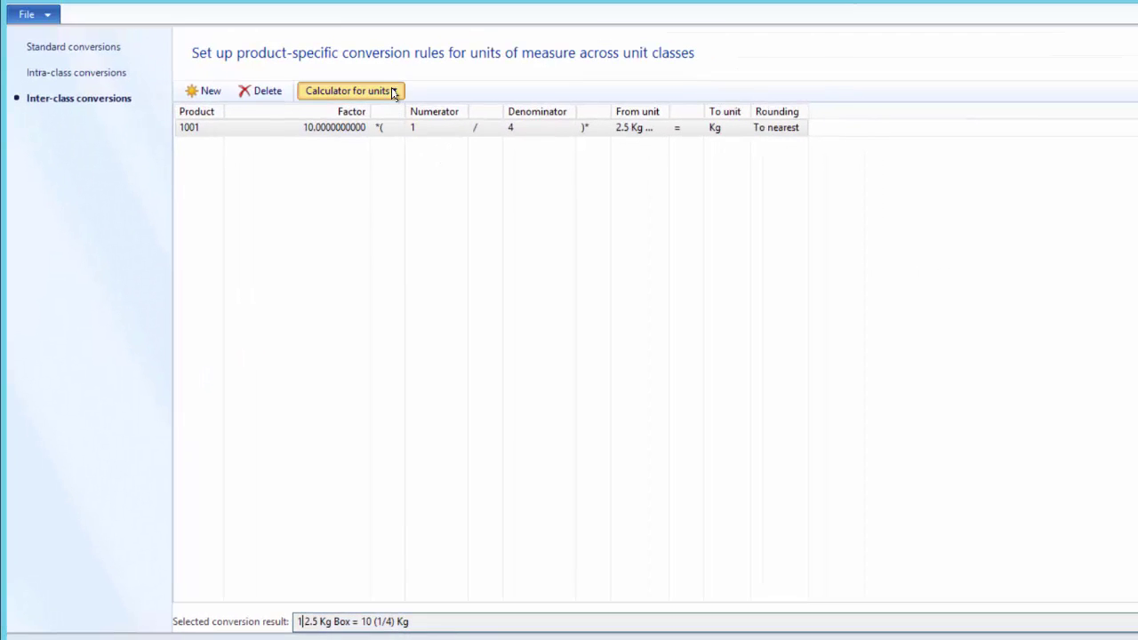
left_click(394, 93)
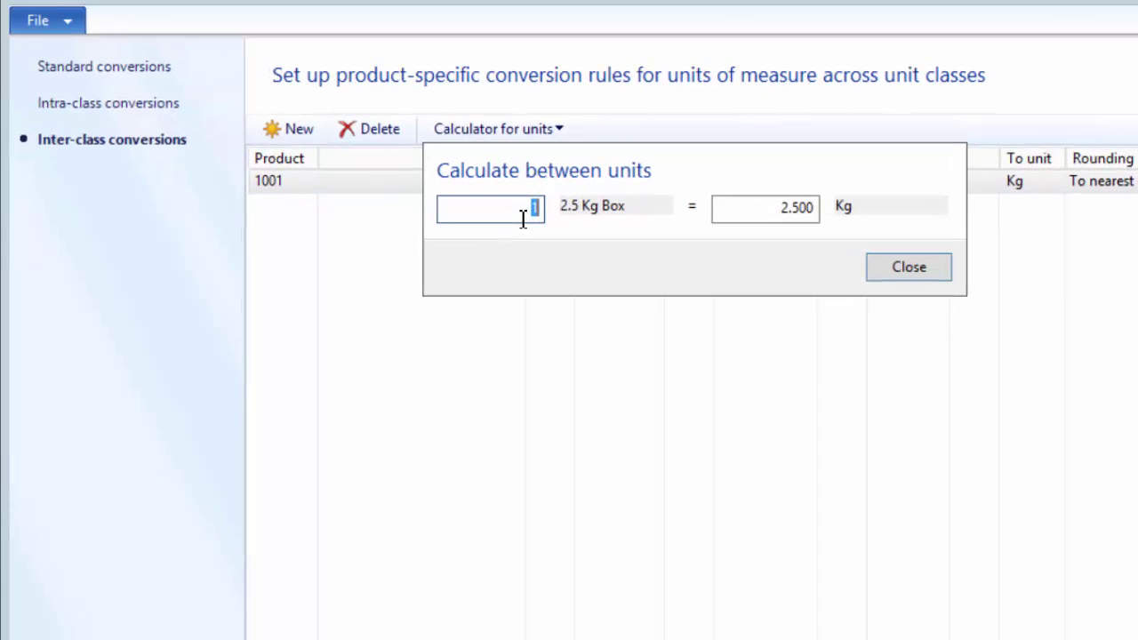
type("4")
key("Tab")
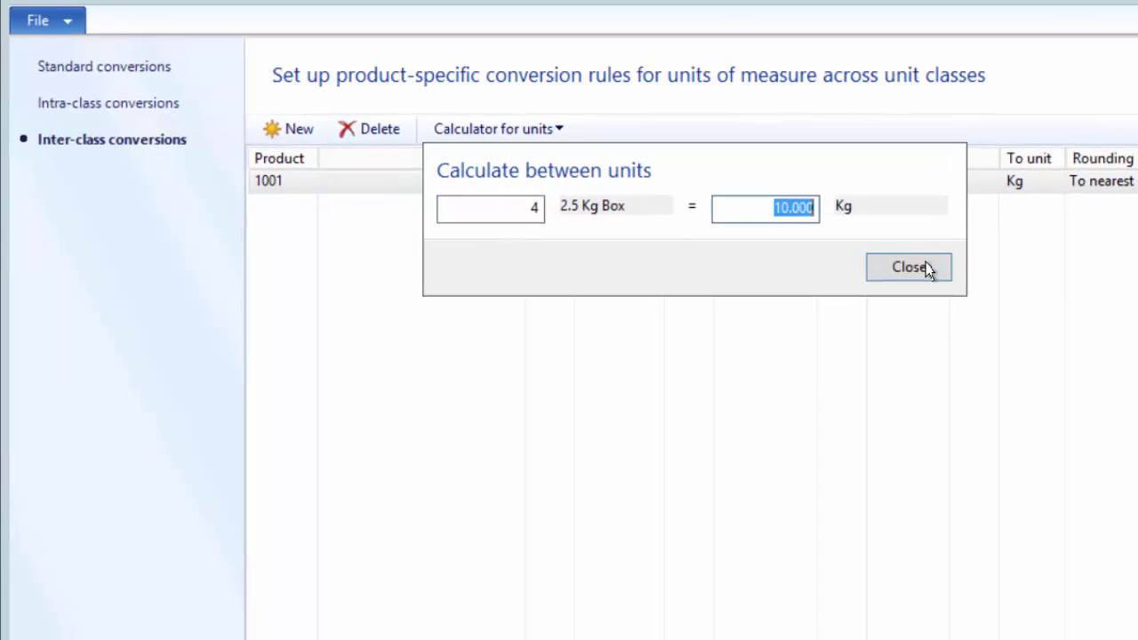
left_click(927, 269)
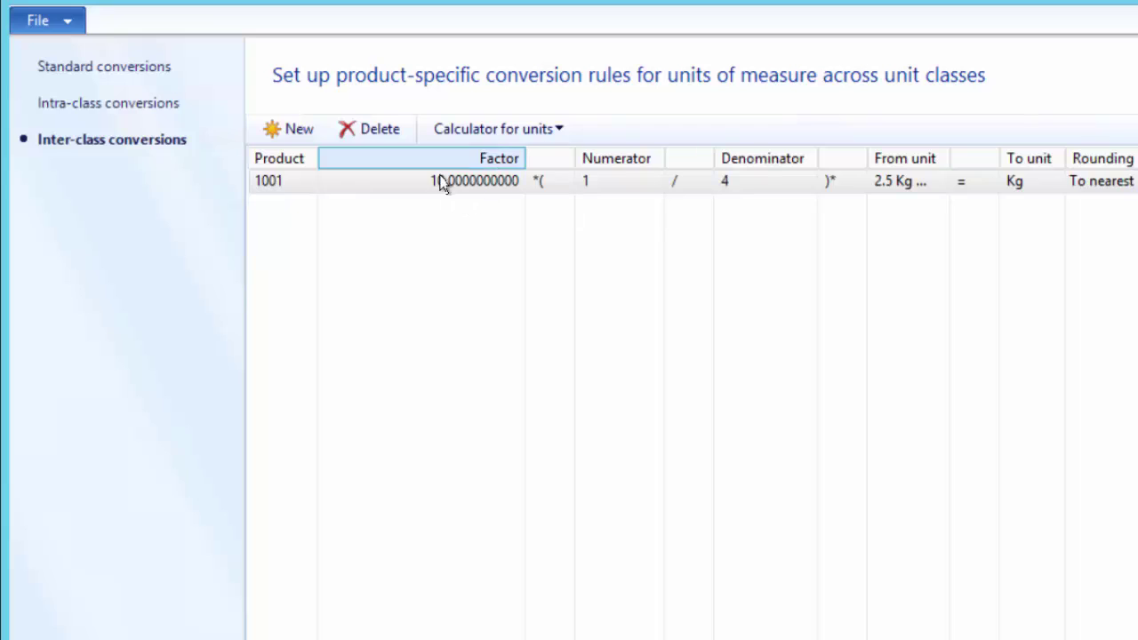
left_click(427, 181)
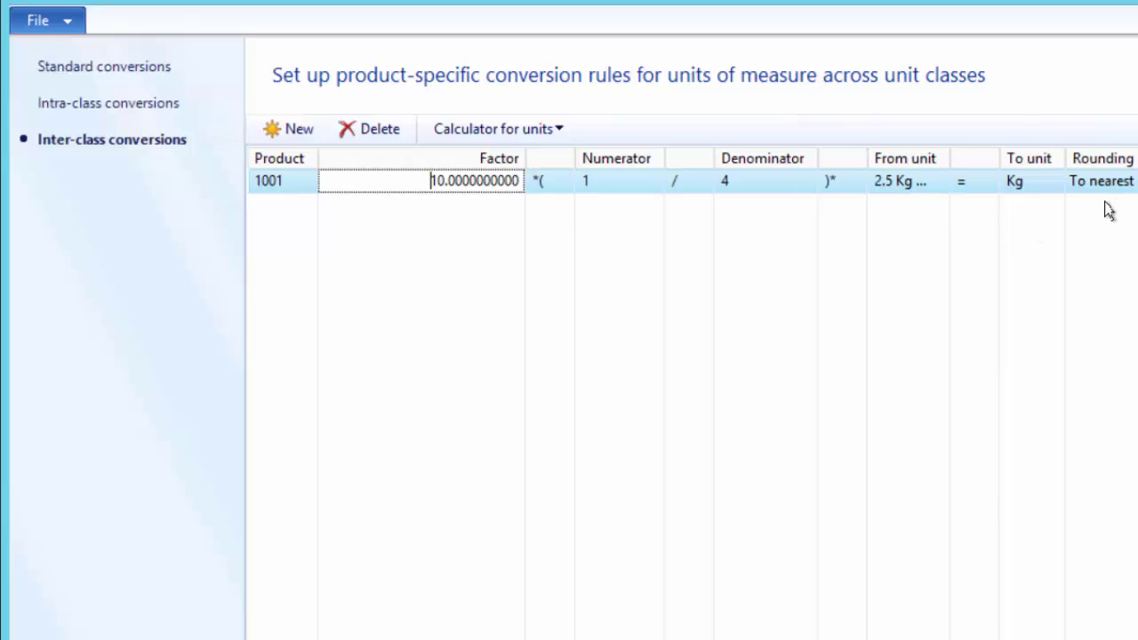
- Review the Rounding options (To nearest, Up, Down) and leave rounding at To nearest
left_click(1131, 183)
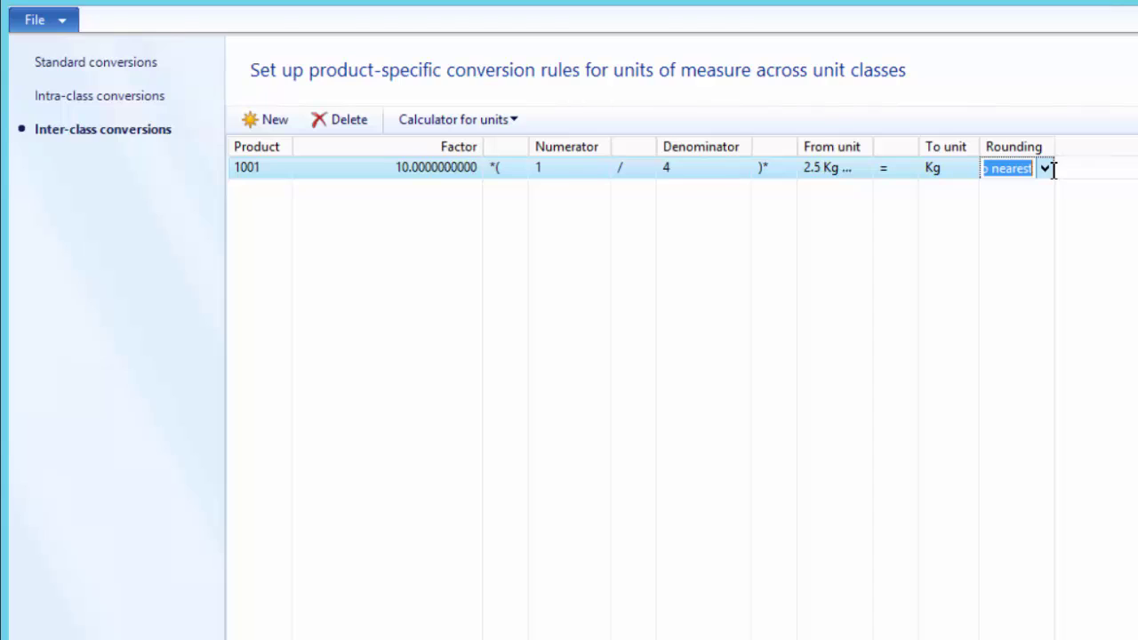
left_click(1047, 169)
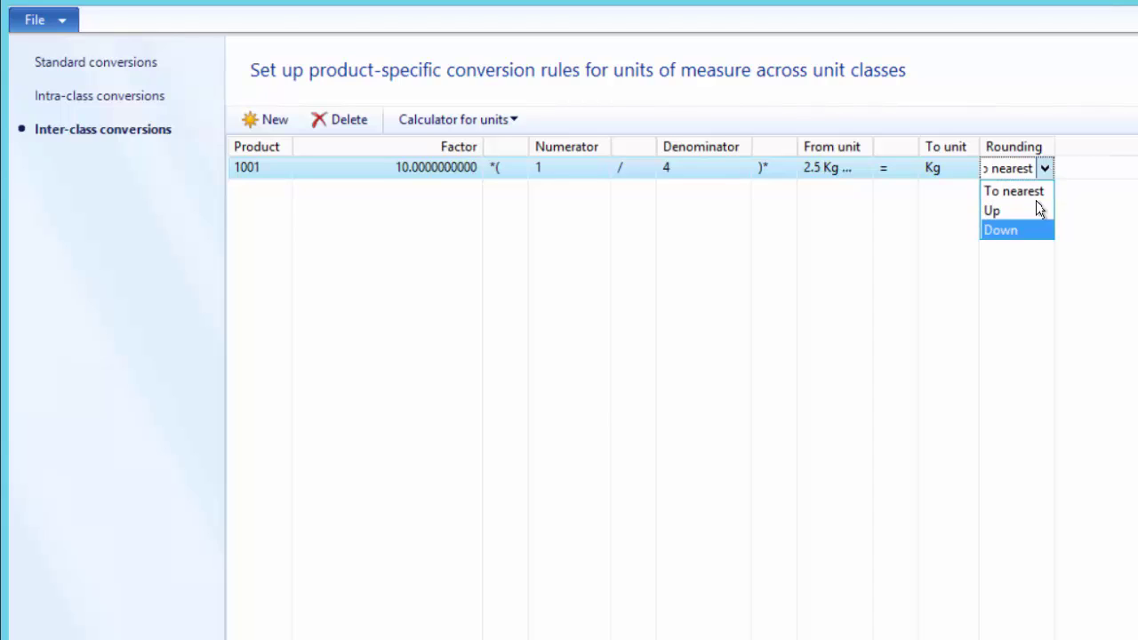
left_click(645, 296)
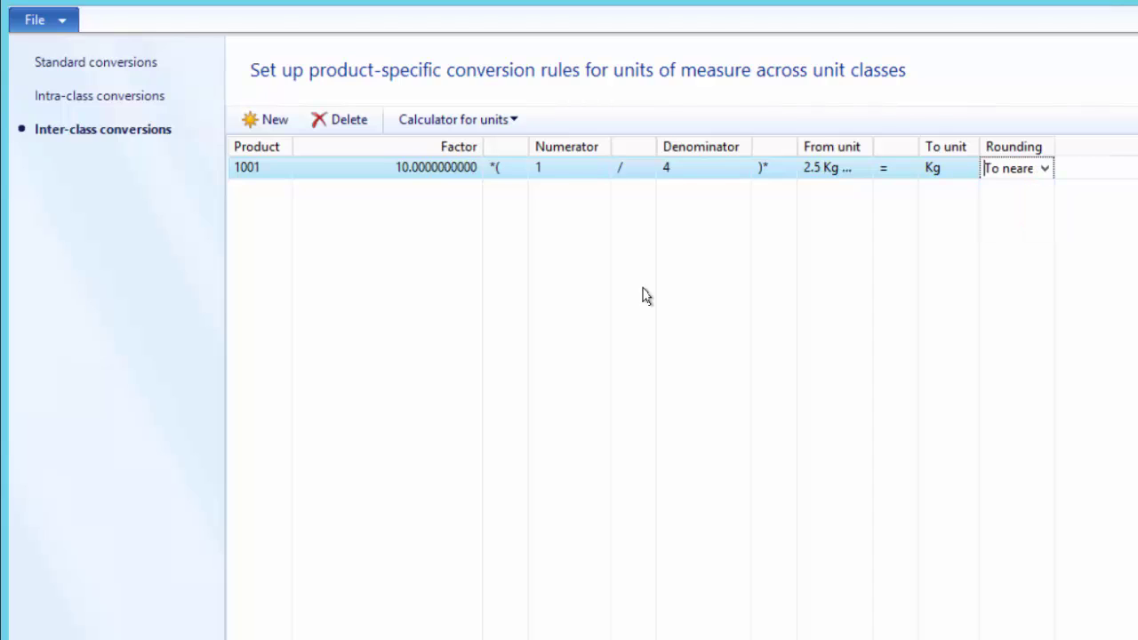
left_click(1047, 170)
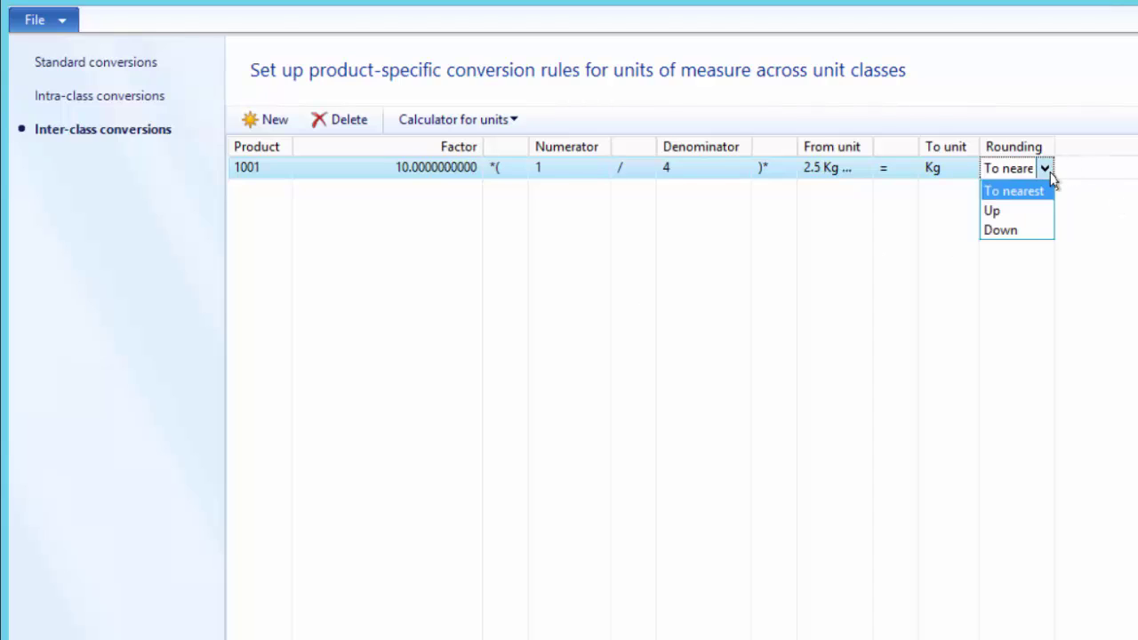
left_click(1097, 234)
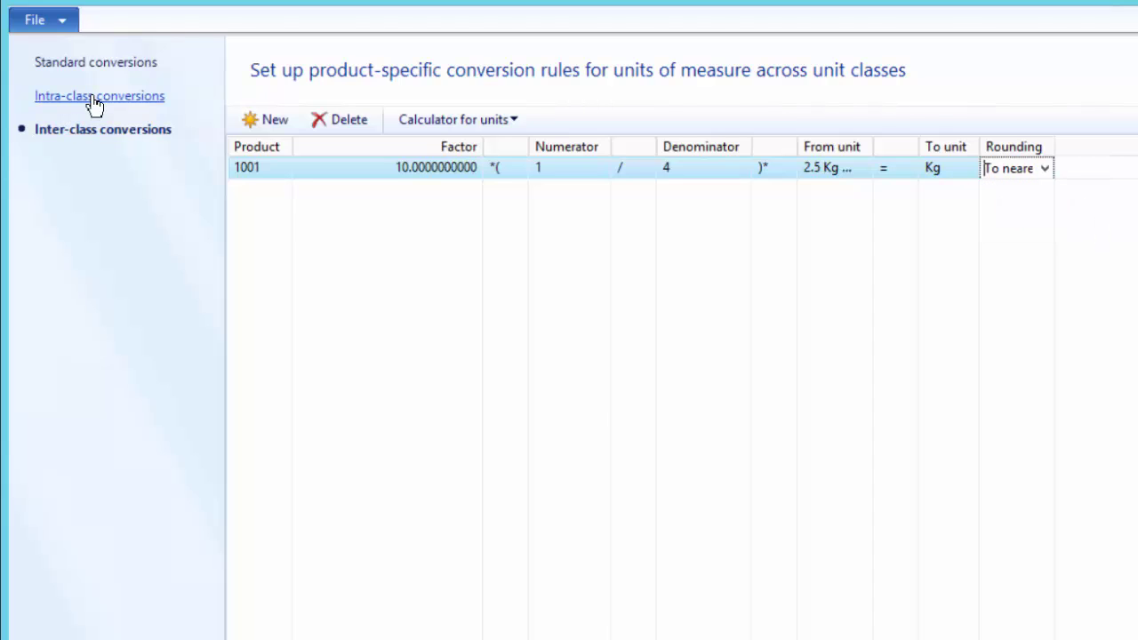
- Add and delete an intra-class conversion row, then go back to standard conversions
left_click(95, 100)
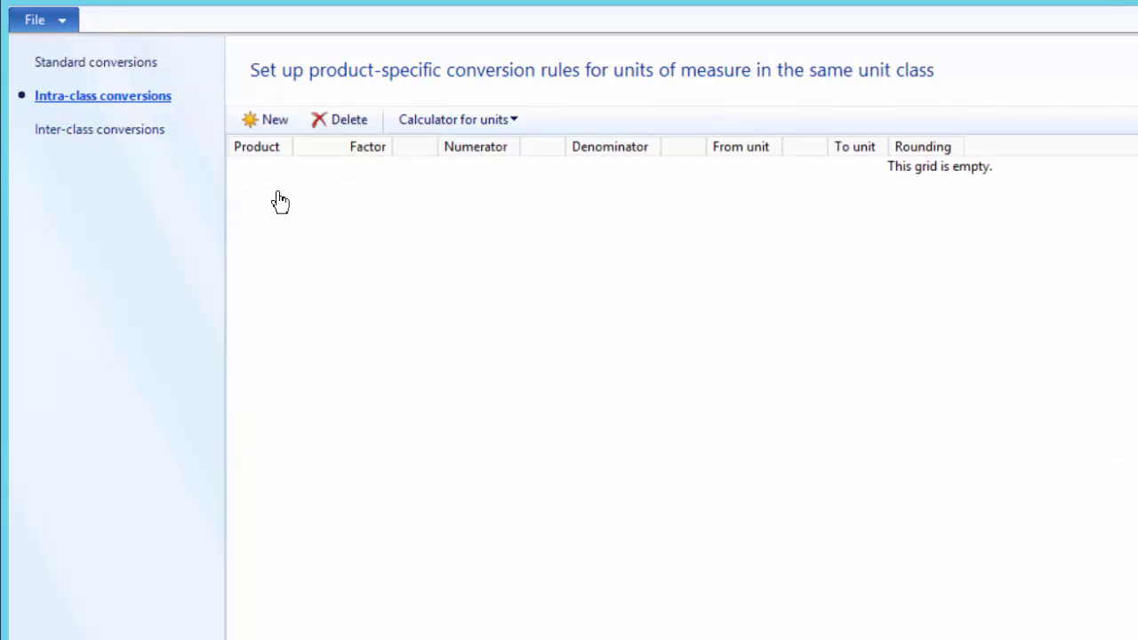
left_click(273, 125)
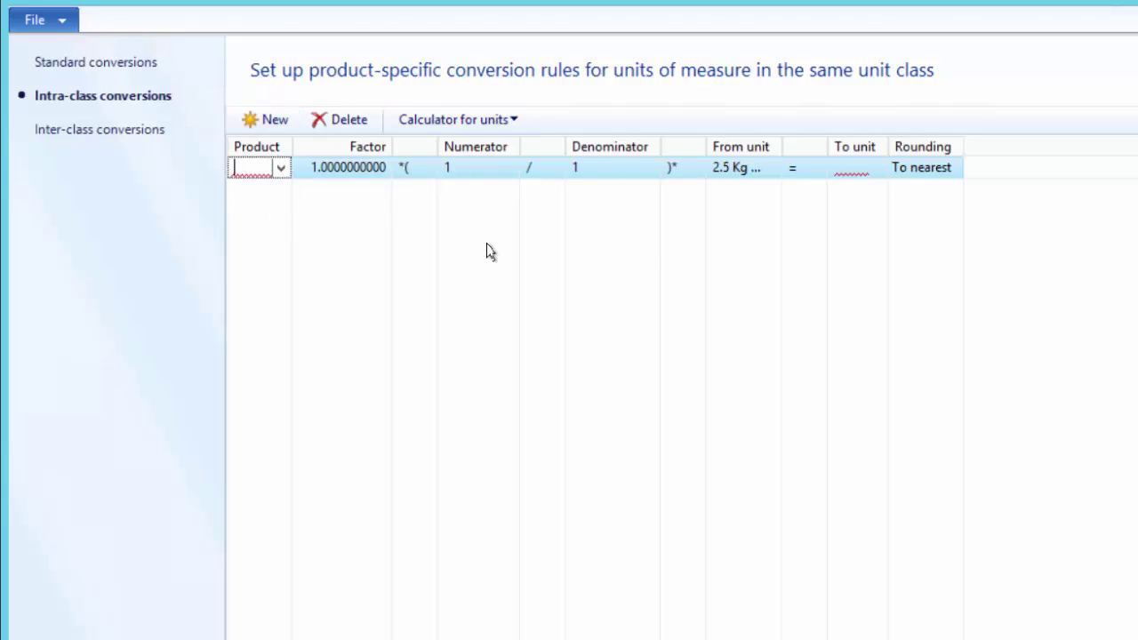
left_click(307, 121)
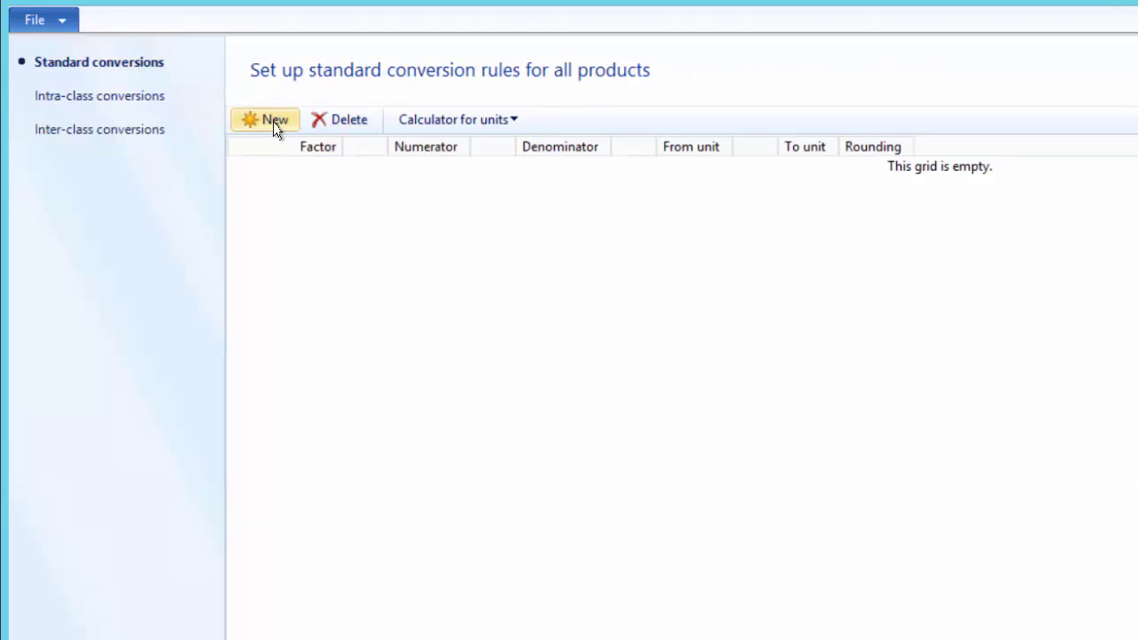
left_click(273, 123)
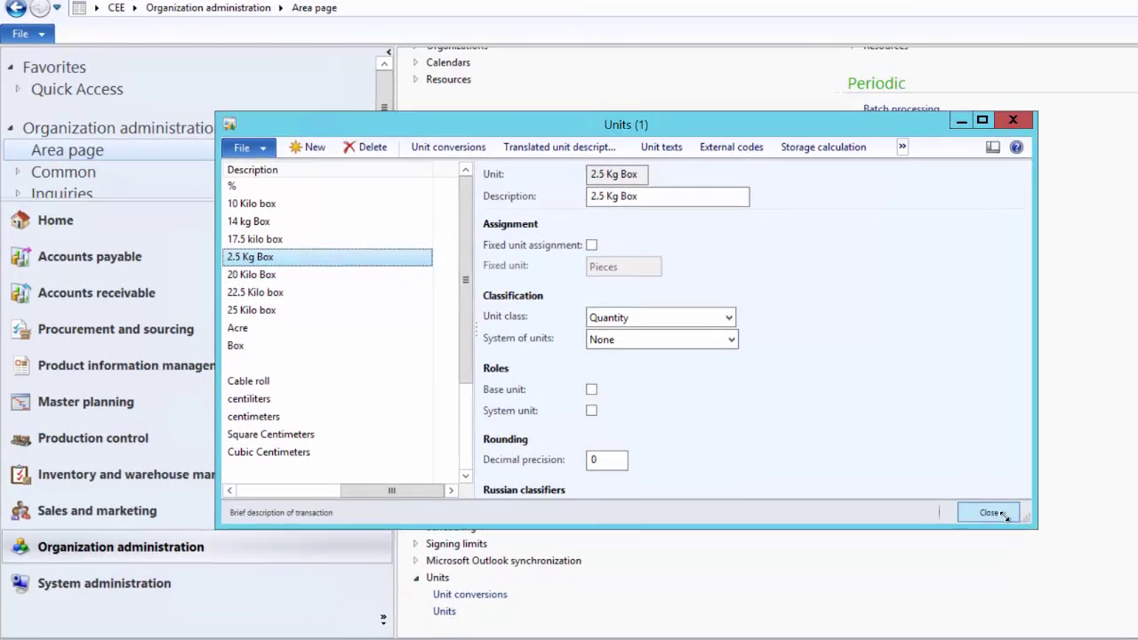
- Close Units, select released product #16 and open its unit conversions
left_click(947, 491)
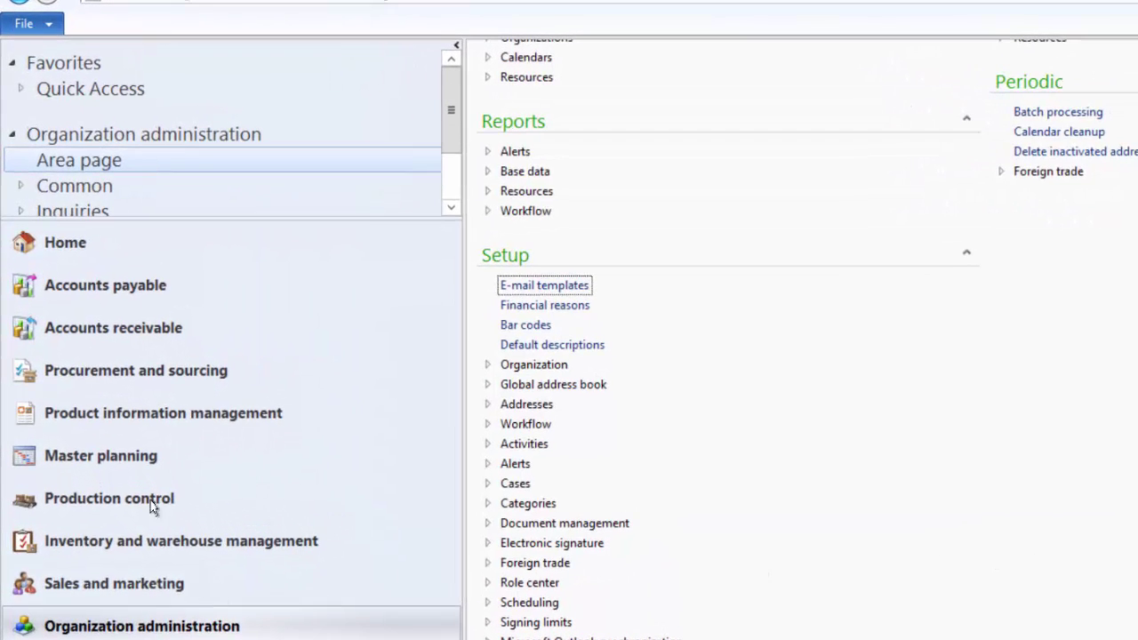
left_click(156, 415)
left_click(558, 117)
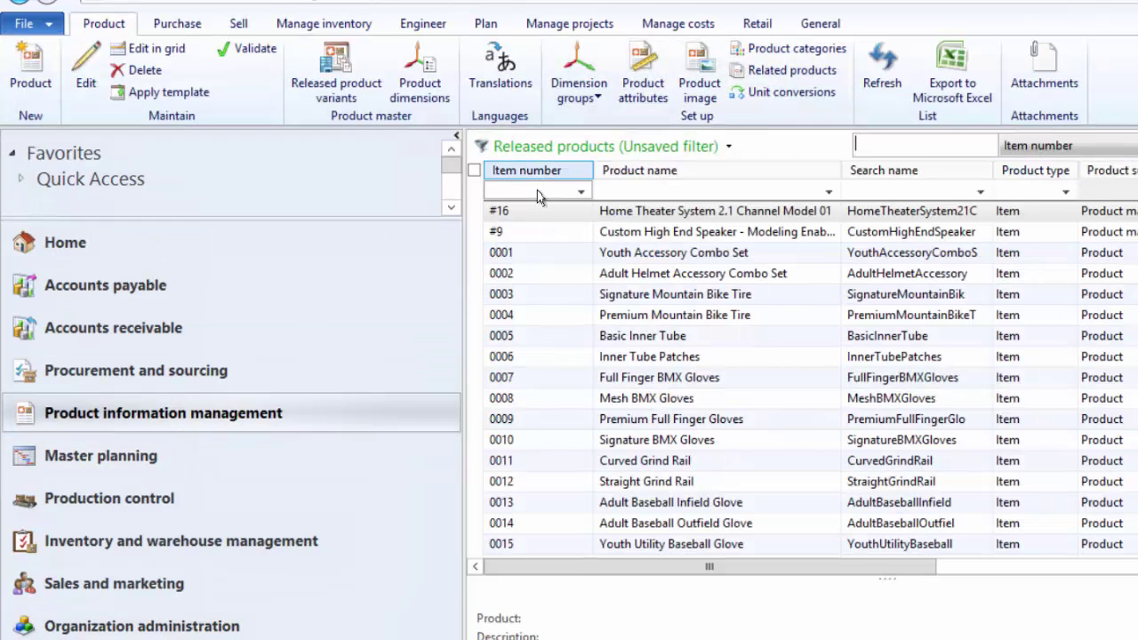
left_click(537, 215)
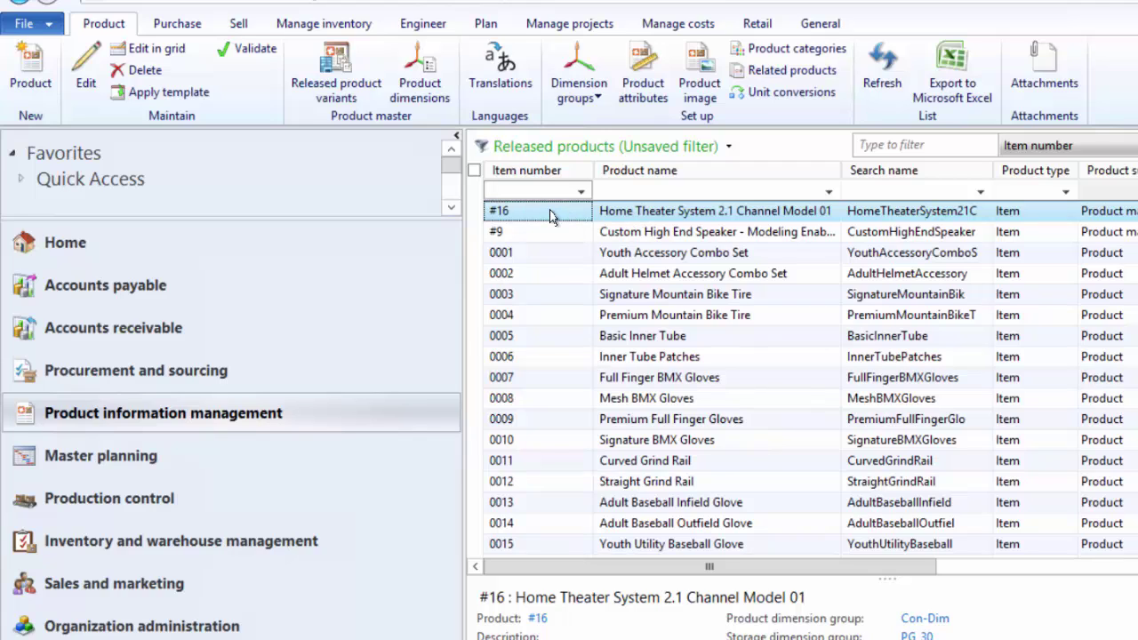
left_click(324, 23)
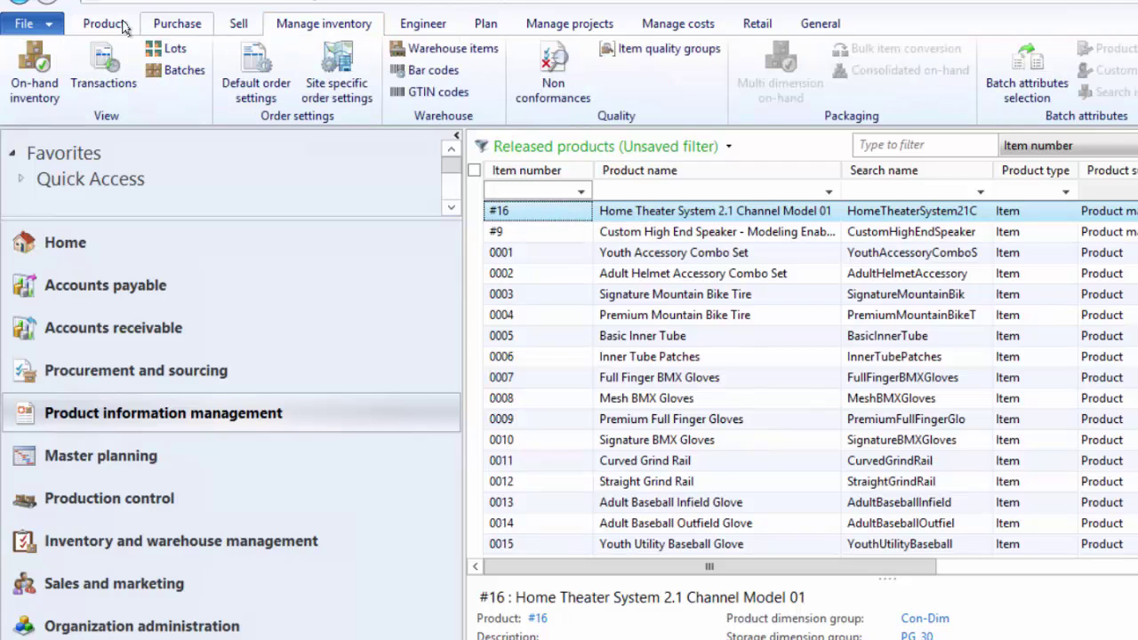
left_click(104, 23)
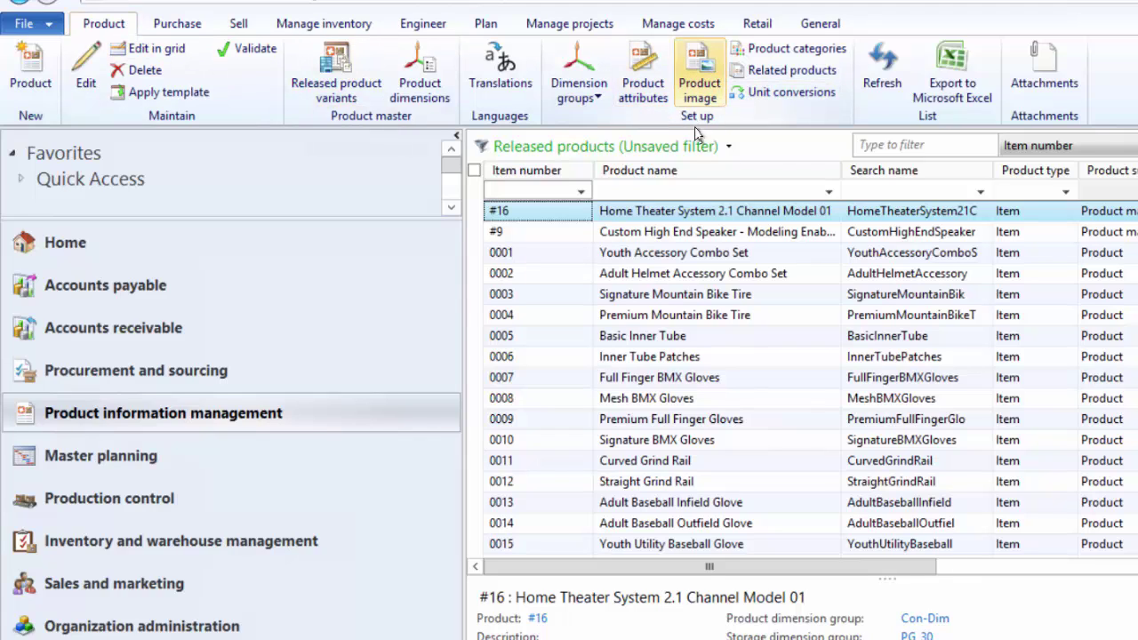
left_click(790, 92)
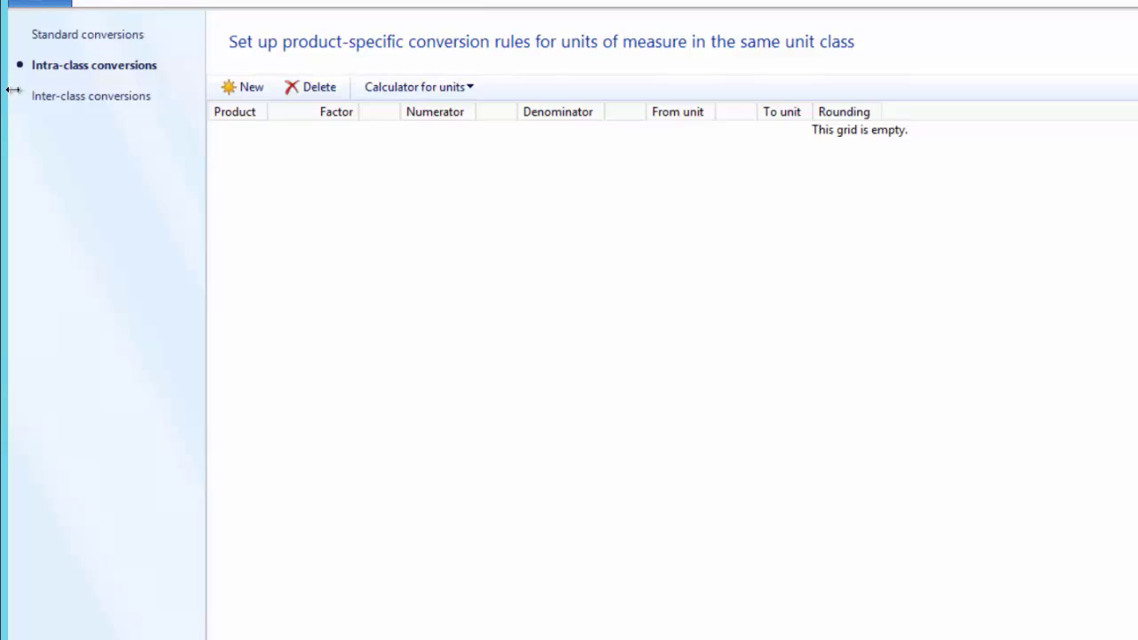
- Start a new inter-class conversion for #16, then discard it with Esc, closing the form
left_click(79, 97)
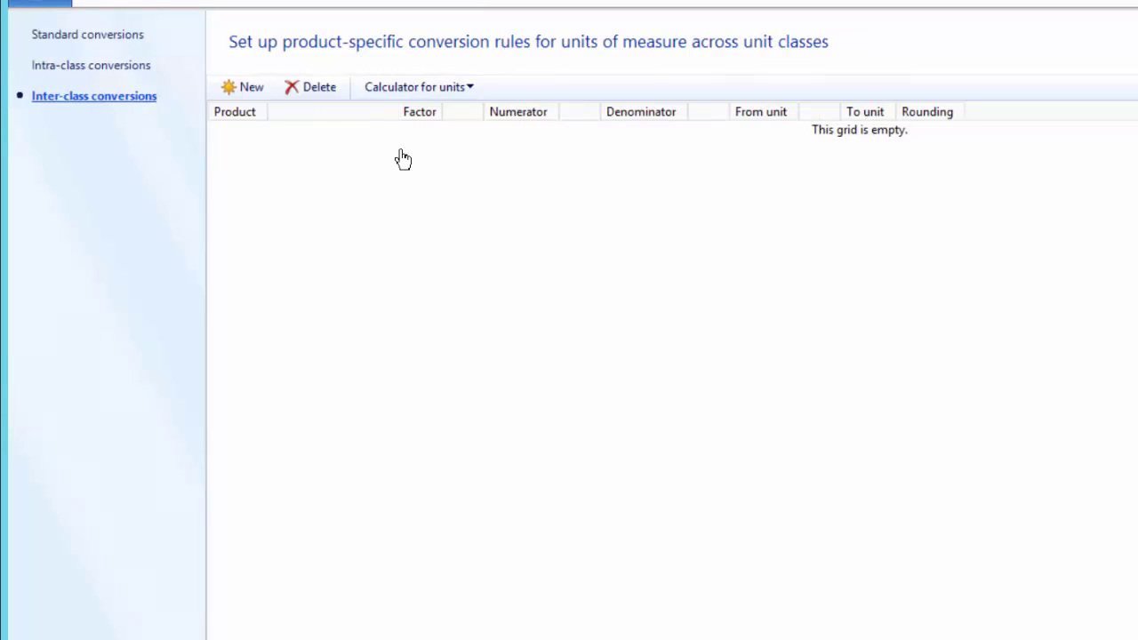
left_click(246, 89)
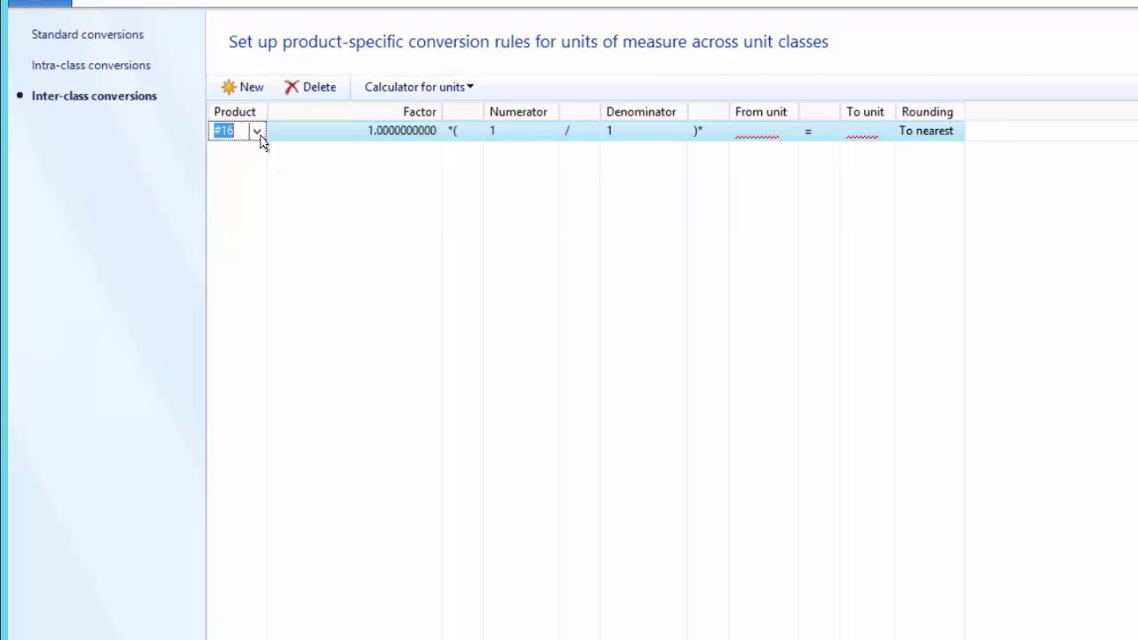
key("Escape")
key("Escape")
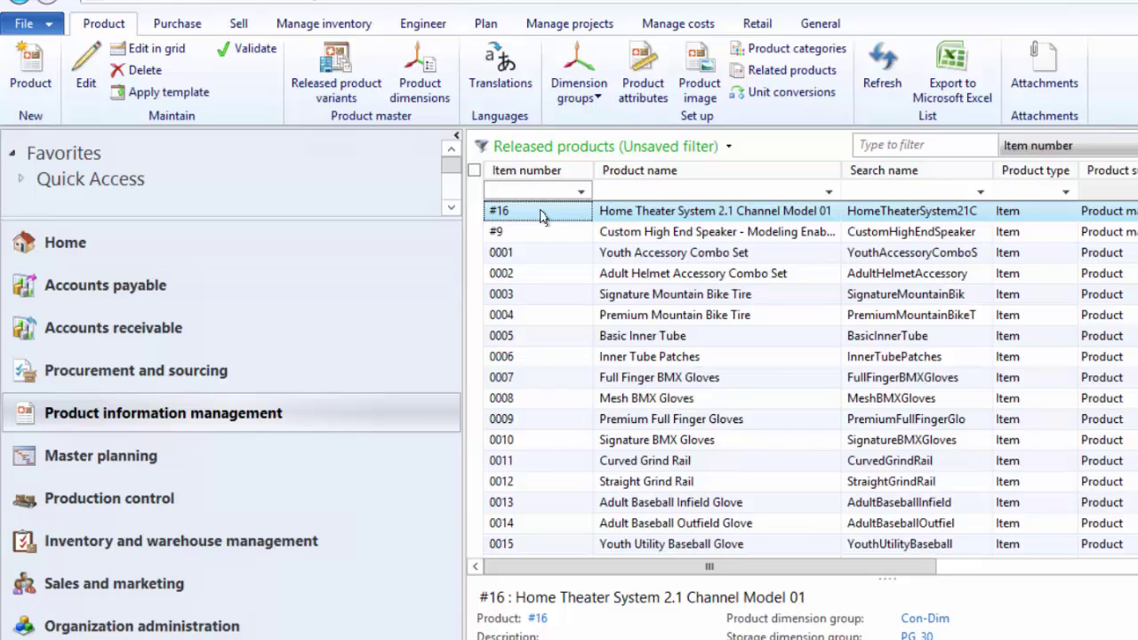
- Filter released products by item number R-B and open the R-Bicycle product details
left_click(531, 192)
type("R-B")
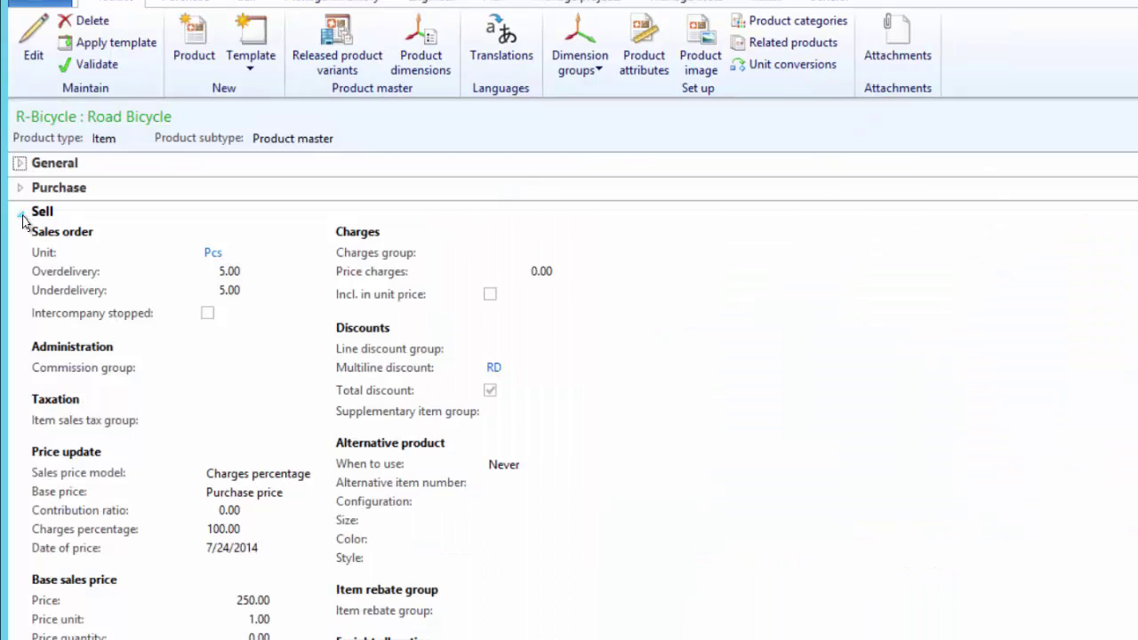
left_click(21, 211)
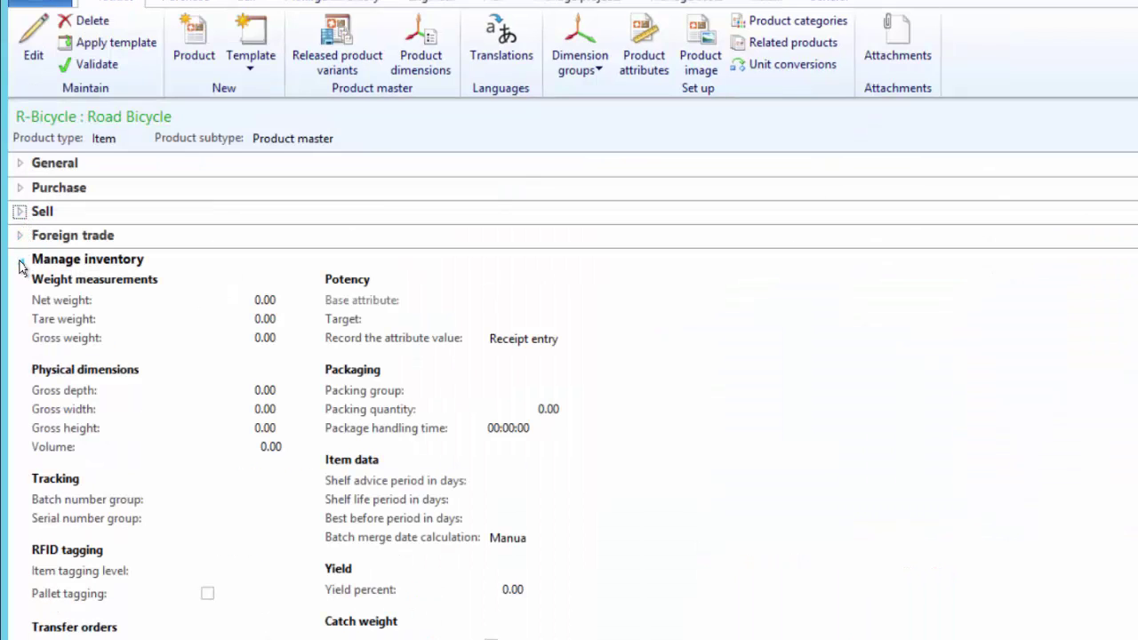
left_click(19, 260)
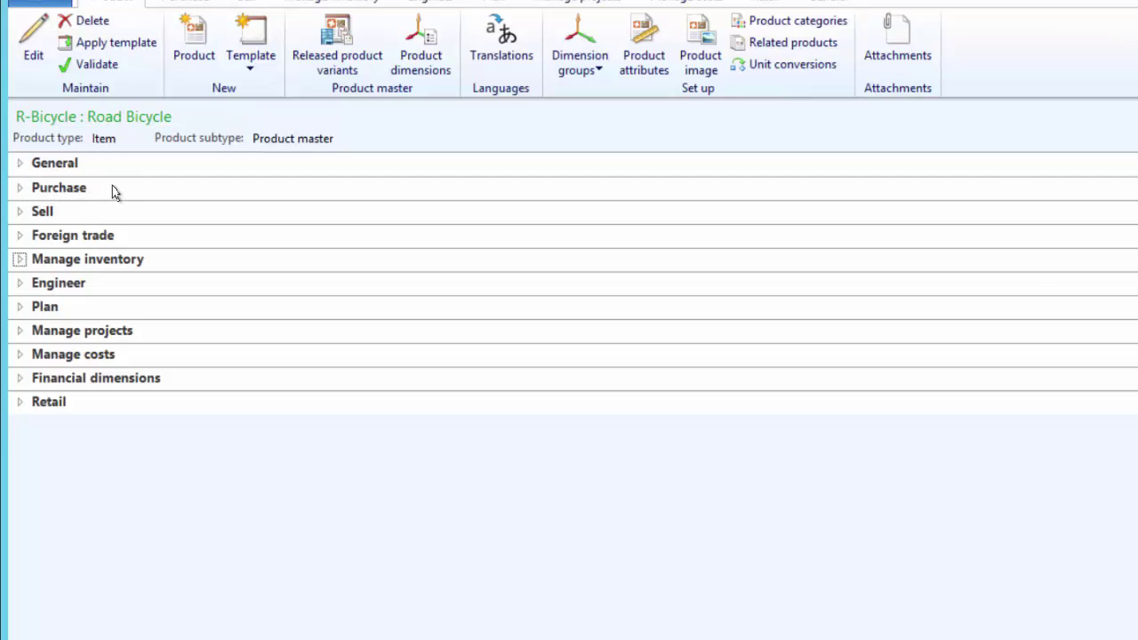
- Review the units on R-Bicycle's Purchase, Sell and Manage inventory FastTabs
left_click(19, 188)
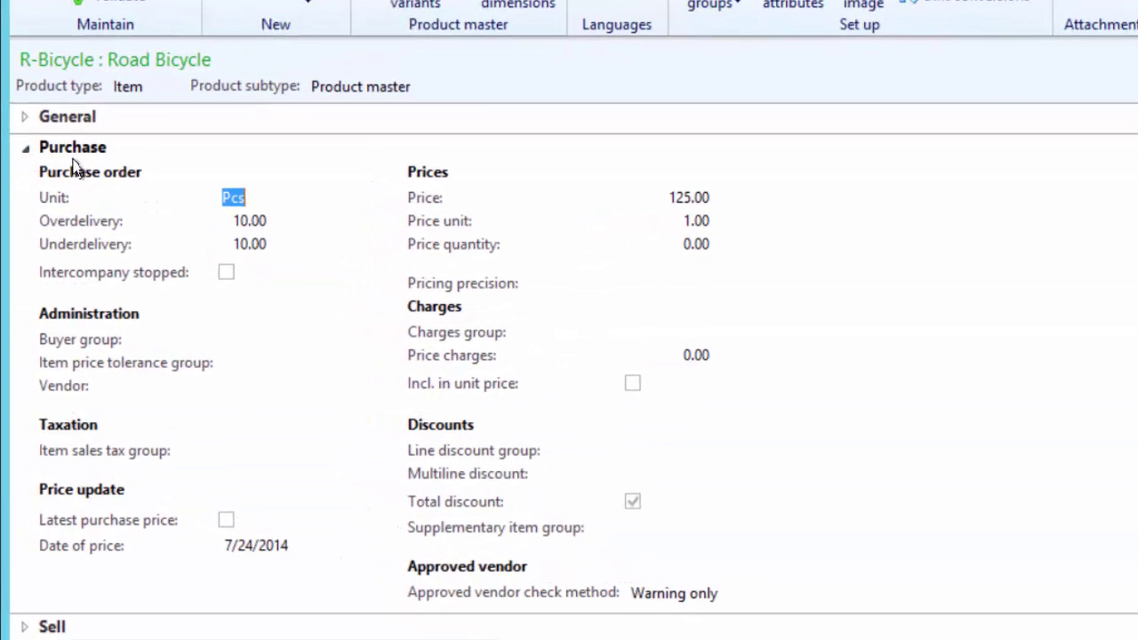
left_click(25, 149)
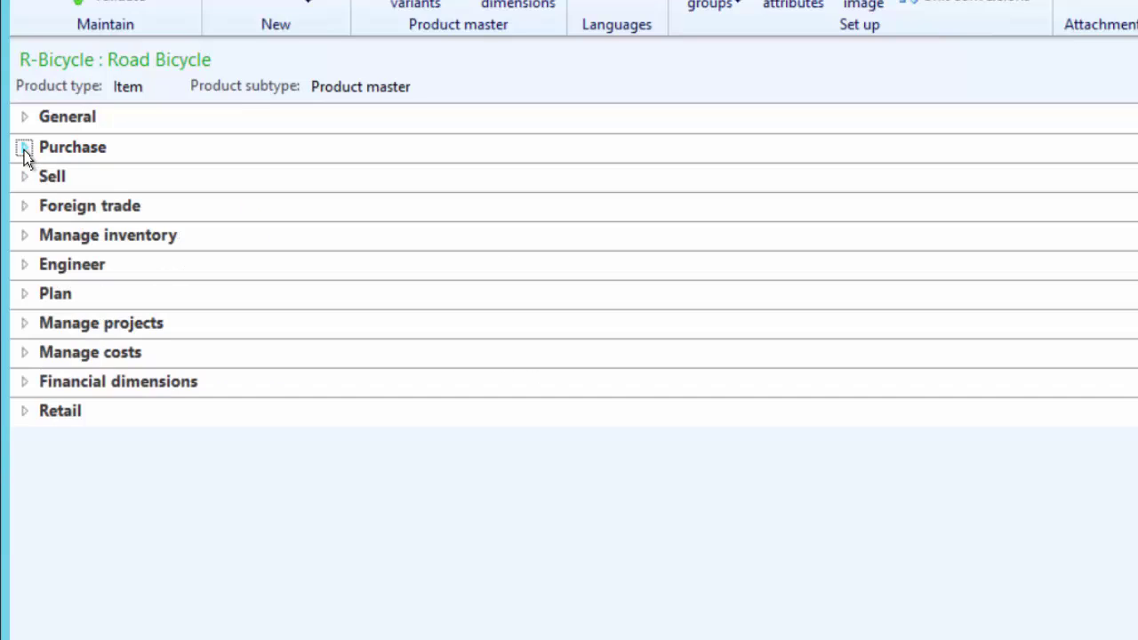
left_click(25, 177)
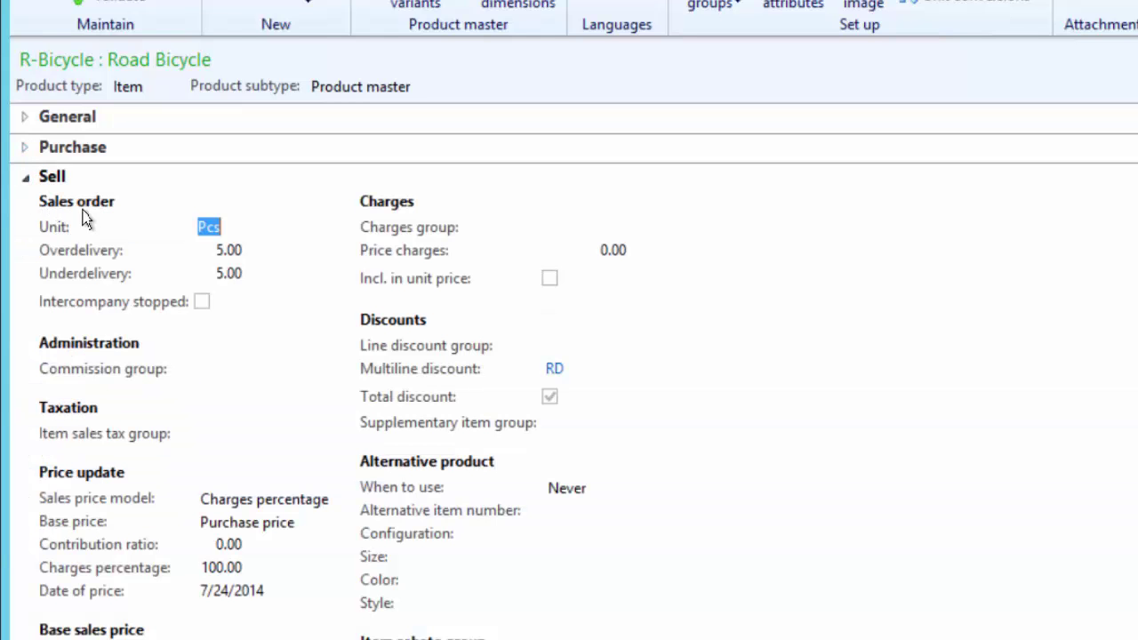
left_click(25, 177)
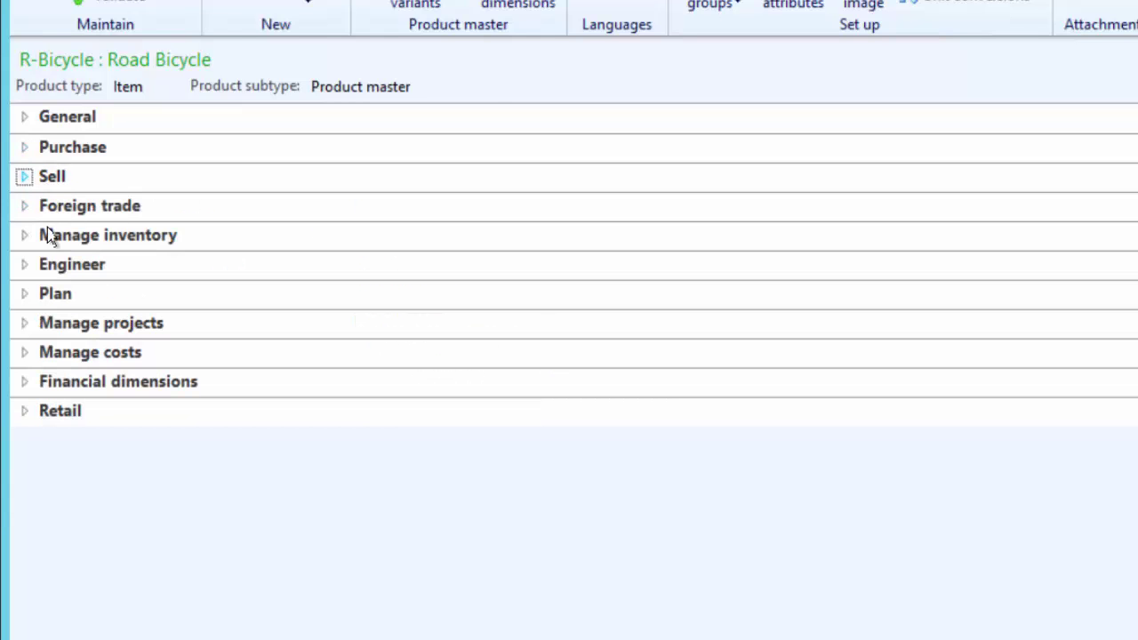
left_click(25, 237)
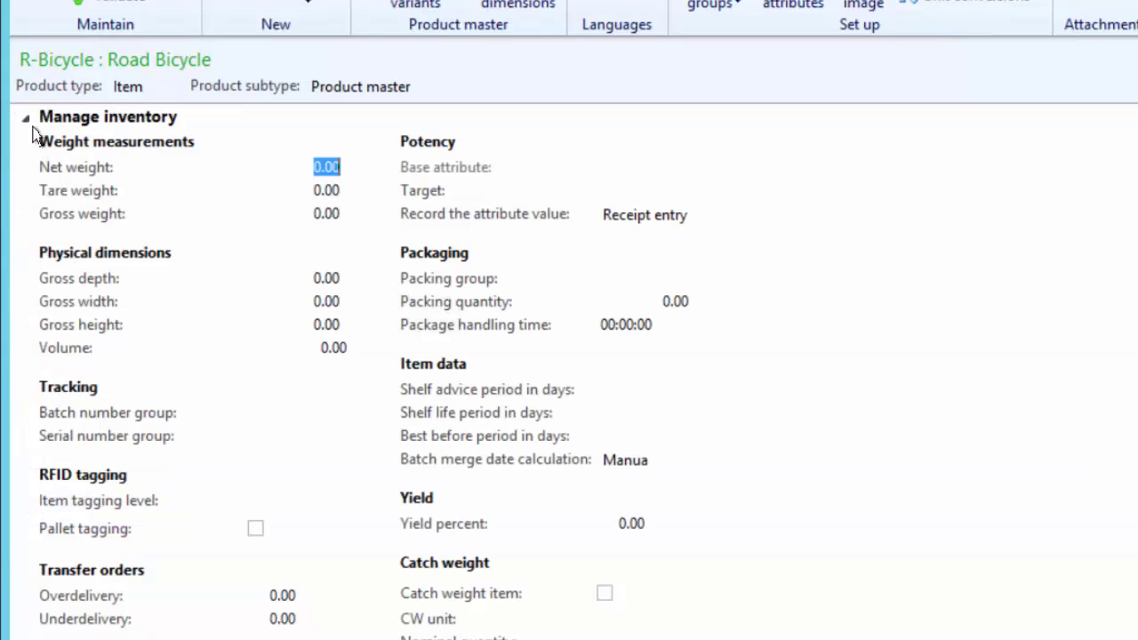
left_click(27, 122)
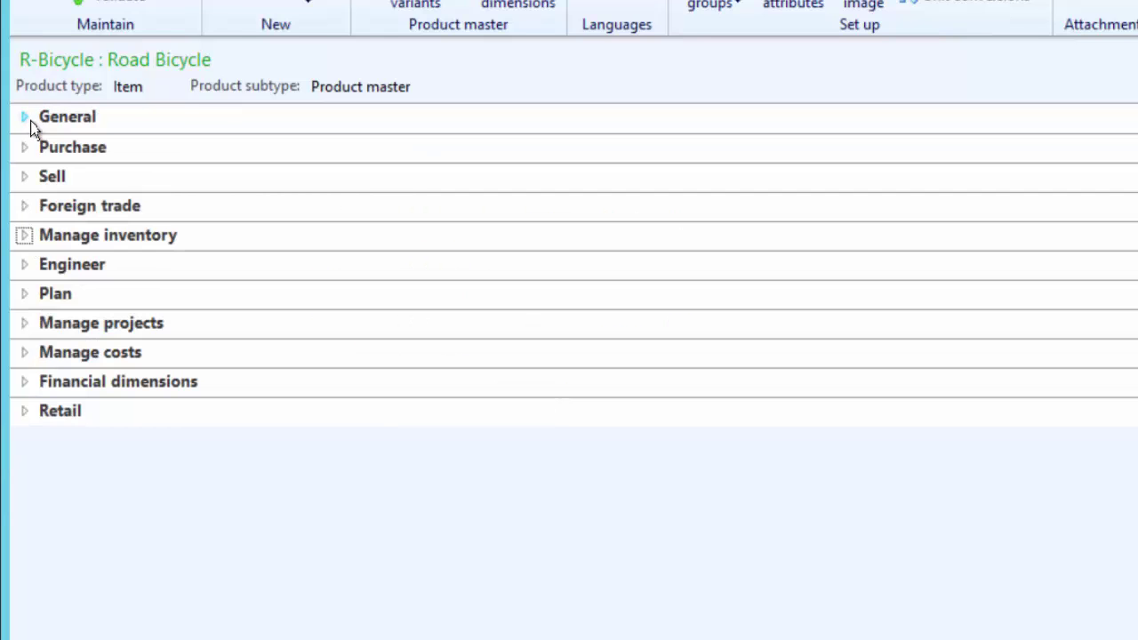